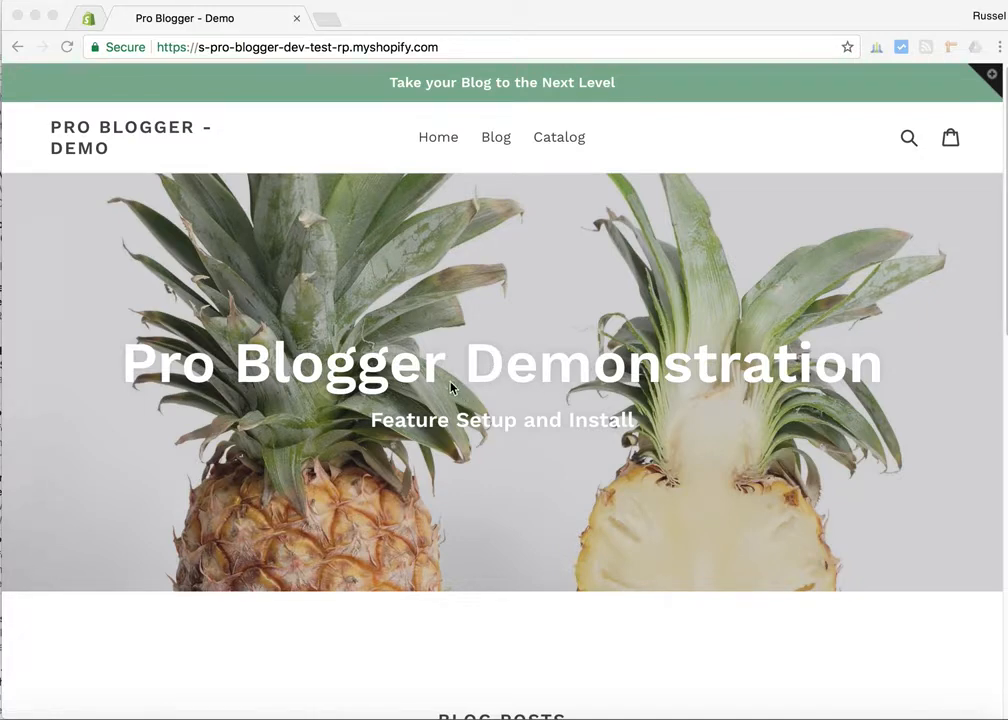
- Open the storefront blog post "Pineapples for your health" and examine how its images appear in the article
{"action": "scroll", "coordinate": [450, 387], "scroll_direction": "down", "scroll_amount": 5}
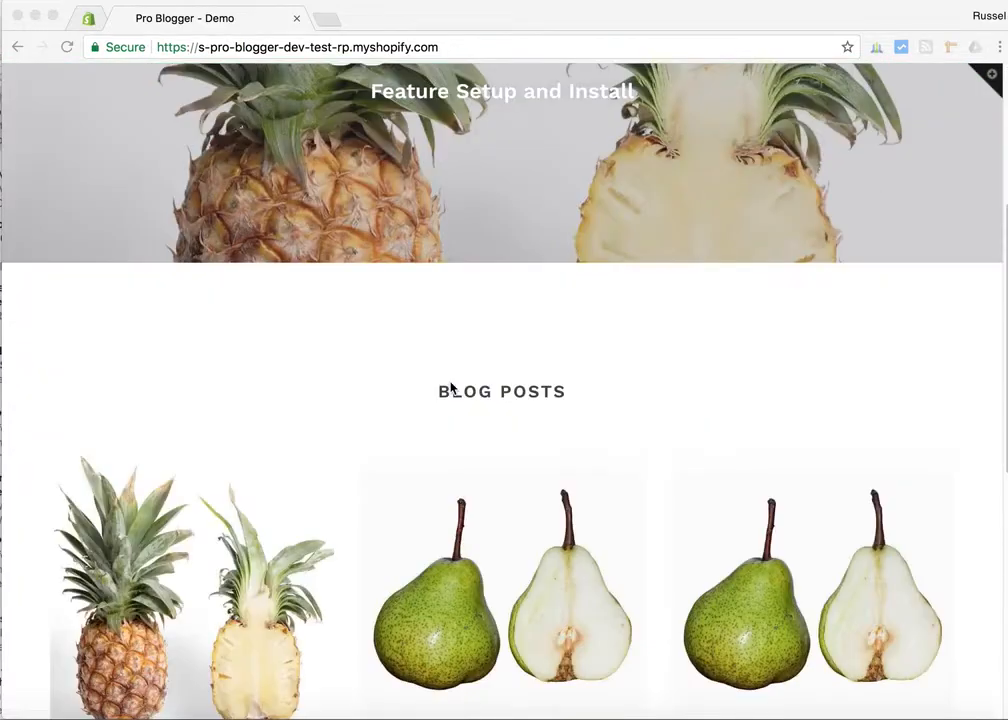
{"action": "scroll", "coordinate": [450, 387], "scroll_direction": "down", "scroll_amount": 5}
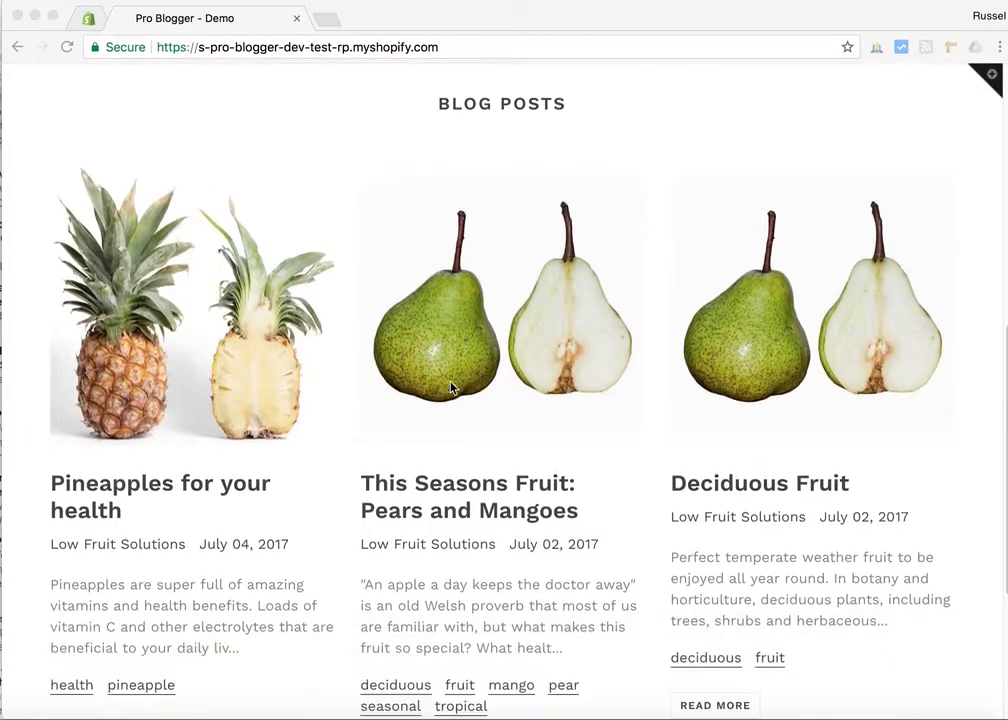
{"action": "left_click", "coordinate": [246, 488]}
{"action": "left_click", "coordinate": [246, 488]}
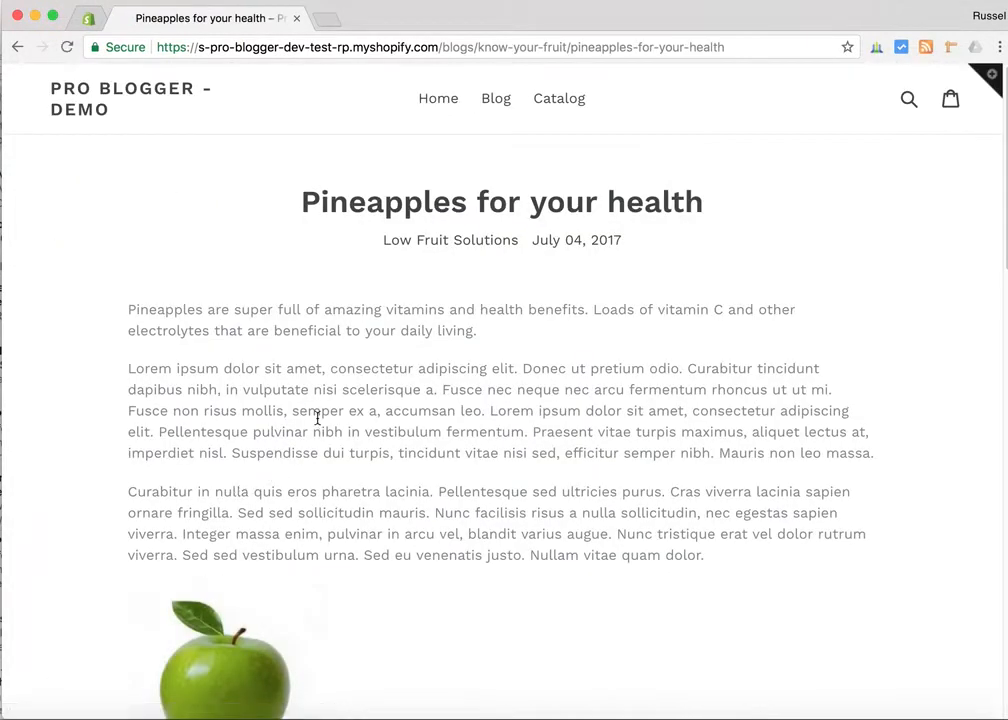
{"action": "scroll", "coordinate": [317, 418], "scroll_direction": "down", "scroll_amount": 5}
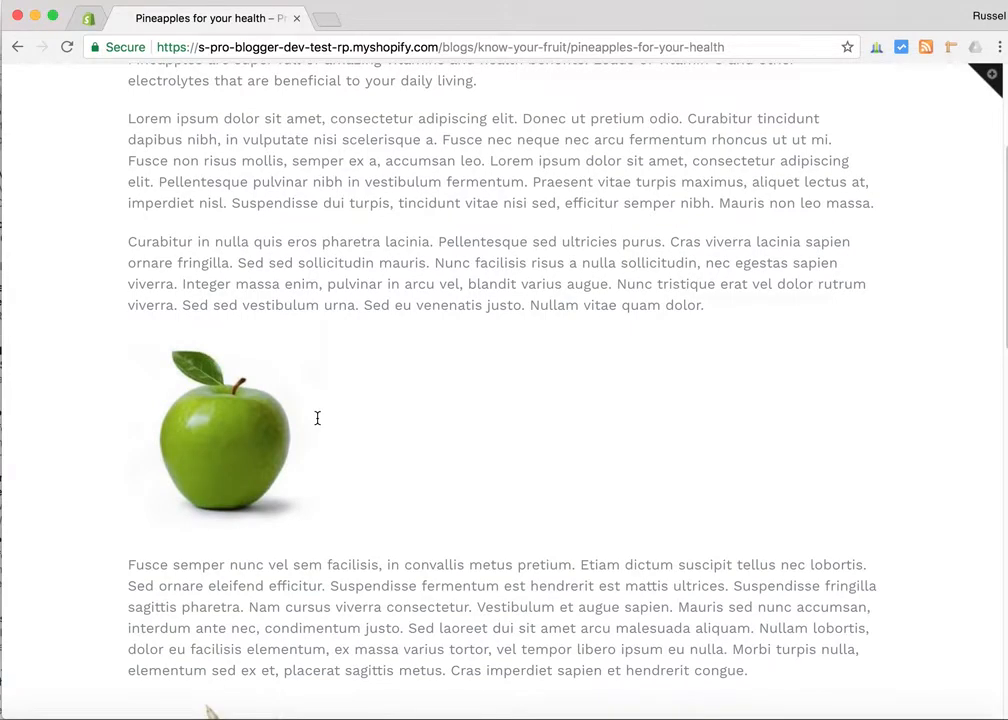
{"action": "scroll", "coordinate": [261, 542], "scroll_direction": "down", "scroll_amount": 9}
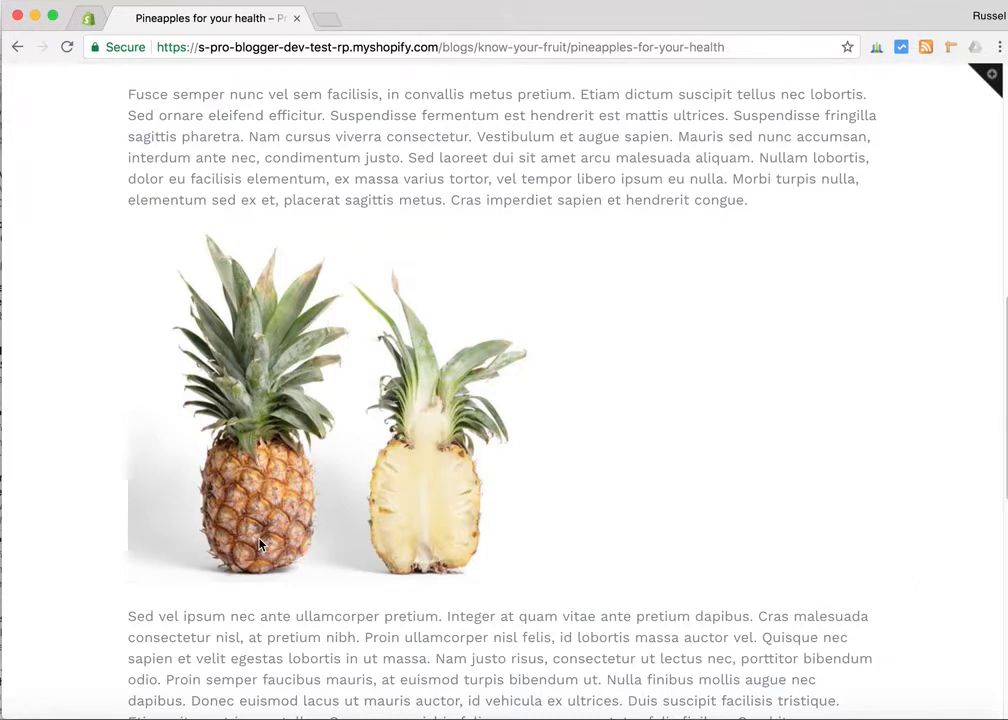
- Open the installed Pro Blogger (UAT) app from the Shopify admin's list of apps
{"action": "left_click", "coordinate": [88, 19]}
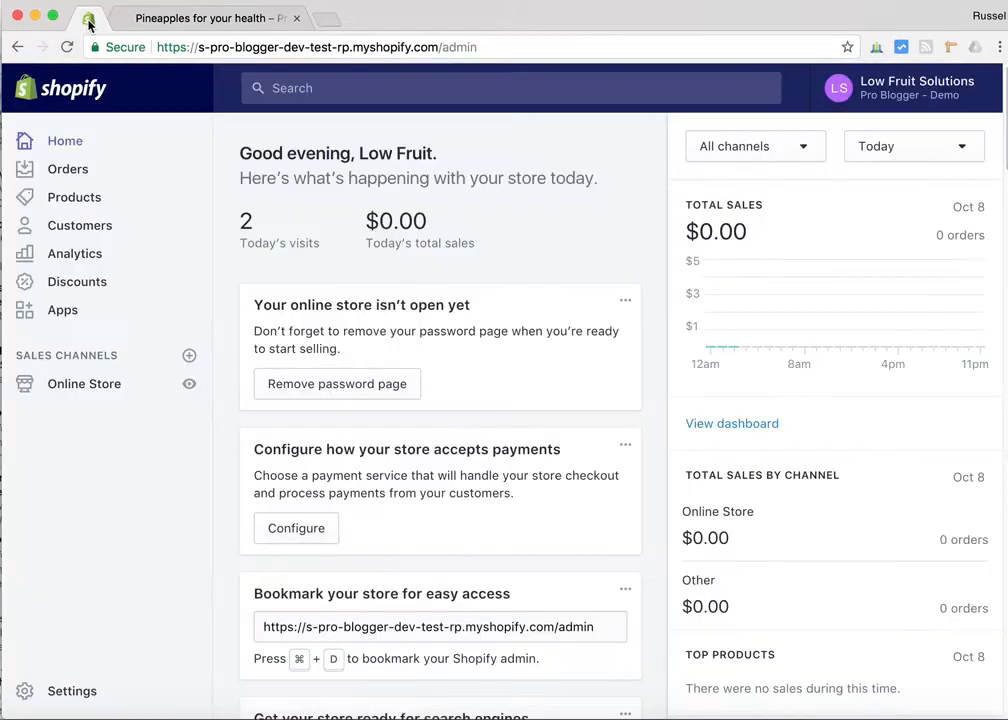
{"action": "left_click", "coordinate": [62, 311]}
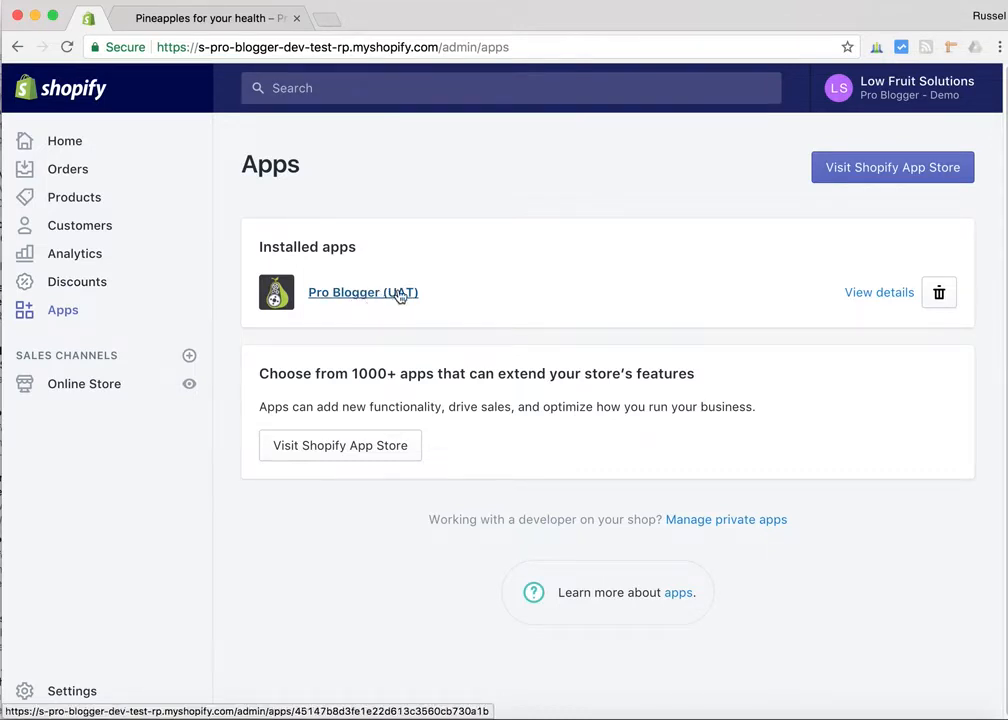
{"action": "left_click", "coordinate": [338, 293]}
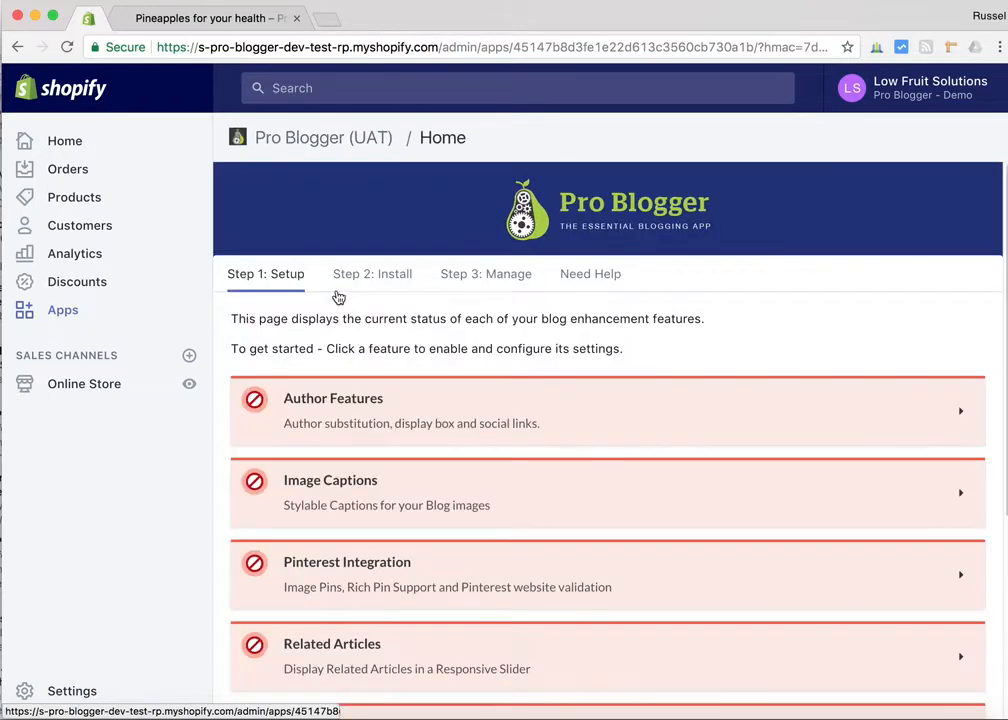
{"action": "scroll", "coordinate": [641, 331], "scroll_direction": "down", "scroll_amount": 1}
{"action": "scroll", "coordinate": [641, 333], "scroll_direction": "up", "scroll_amount": 1}
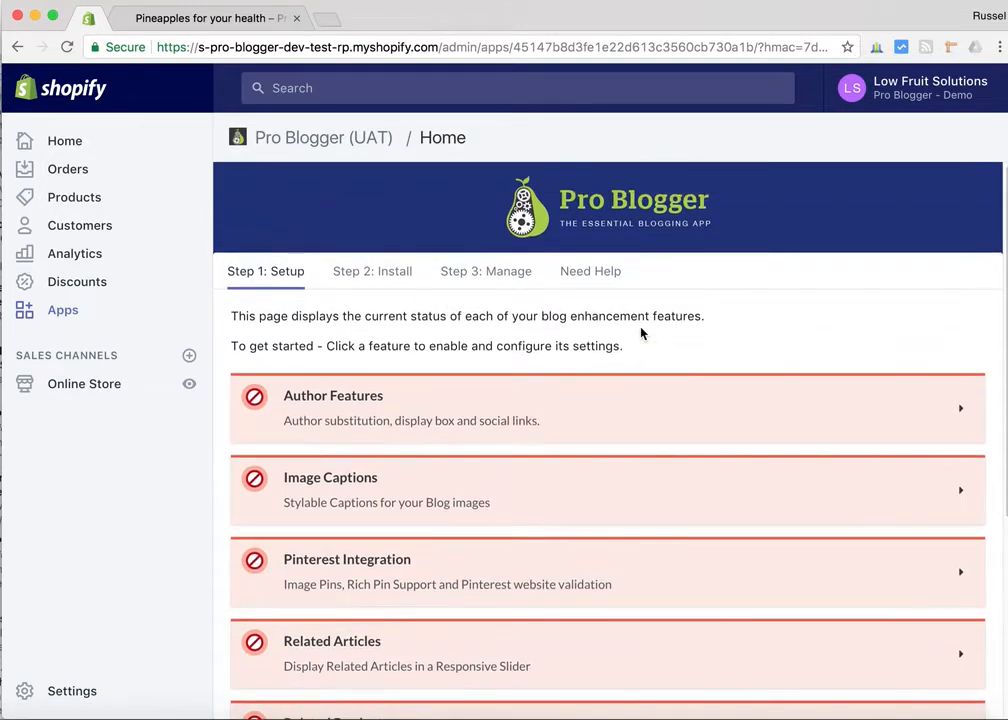
- Enable the Image Captions feature with its default text styling and save the setting
{"action": "left_click", "coordinate": [963, 498]}
{"action": "scroll", "coordinate": [352, 417], "scroll_direction": "down", "scroll_amount": 4}
{"action": "left_click", "coordinate": [250, 406]}
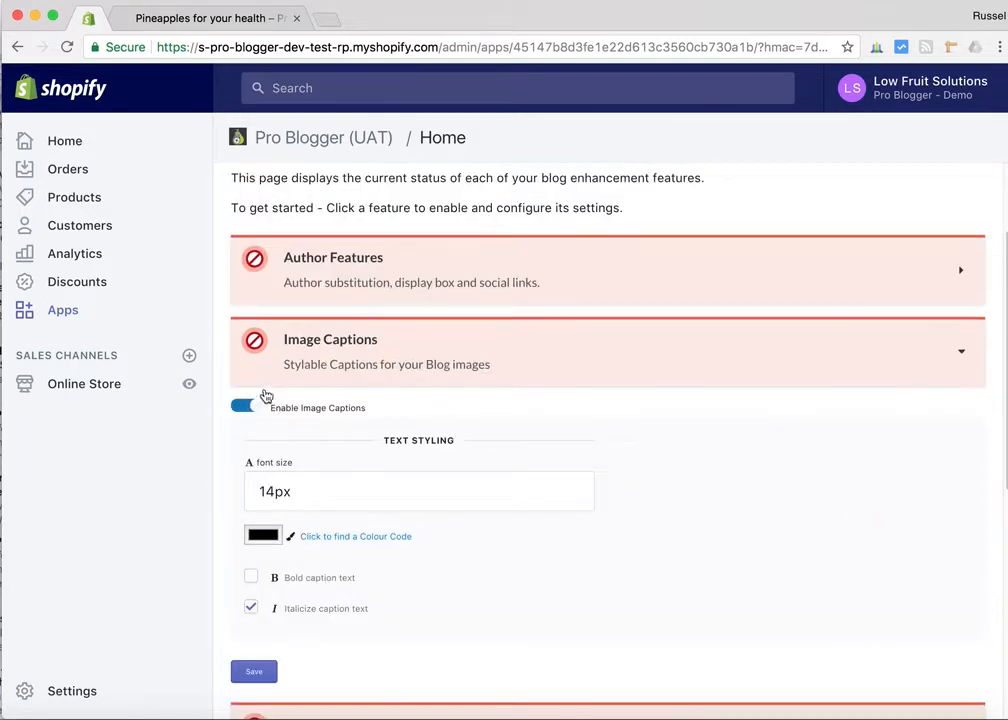
{"action": "left_click", "coordinate": [254, 671]}
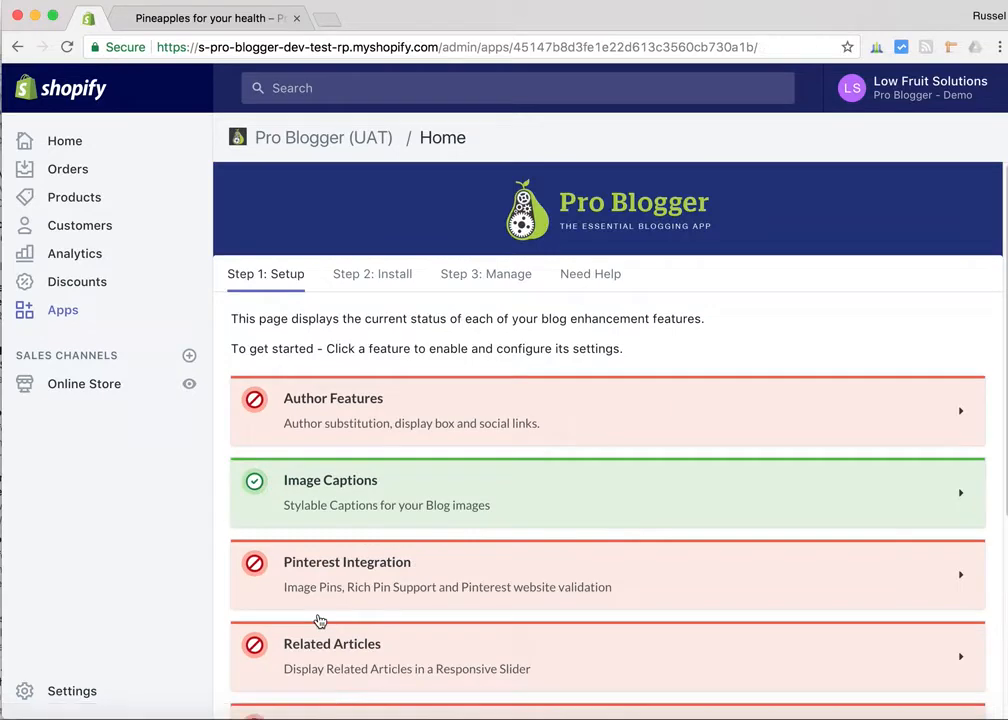
- Copy the snippet {% include 'pro-blogger-section-wrapper' %} from the General Install instructions of Step 2: Install
{"action": "left_click", "coordinate": [379, 279]}
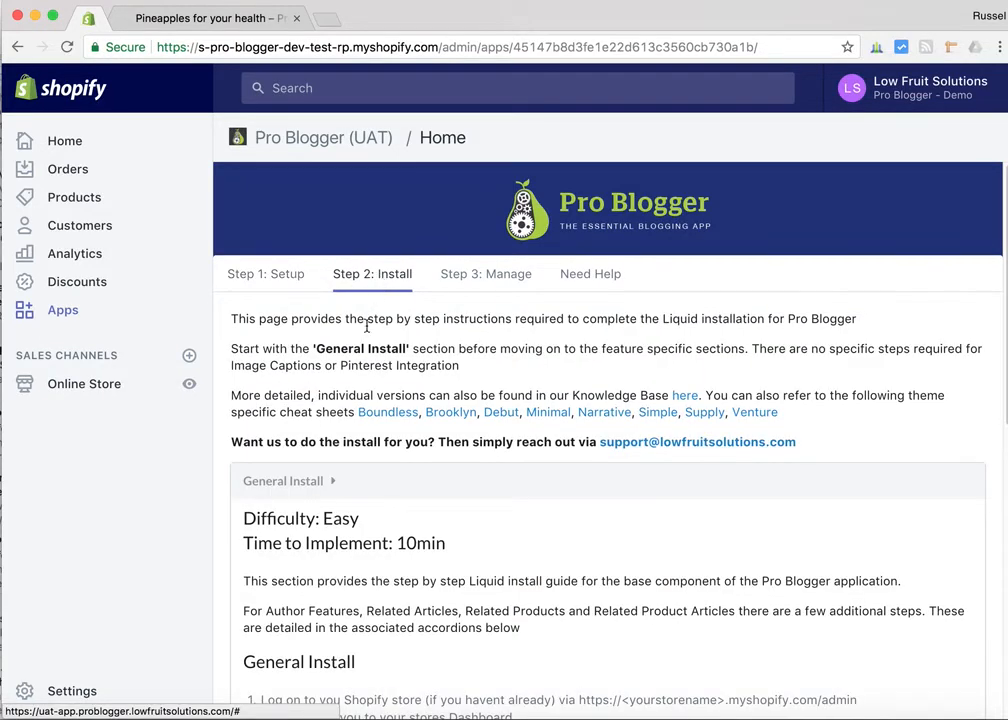
{"action": "scroll", "coordinate": [368, 330], "scroll_direction": "down", "scroll_amount": 2}
{"action": "scroll", "coordinate": [368, 337], "scroll_direction": "down", "scroll_amount": 3}
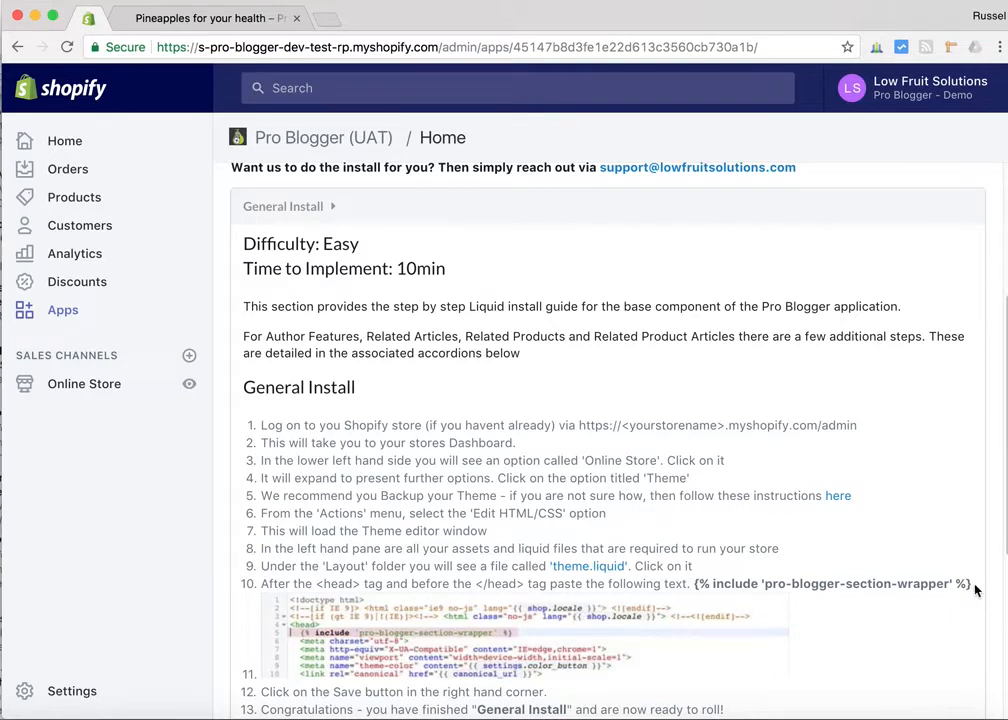
{"action": "left_click_drag", "start_coordinate": [972, 585], "coordinate": [694, 586]}
{"action": "key", "text": "super+c"}
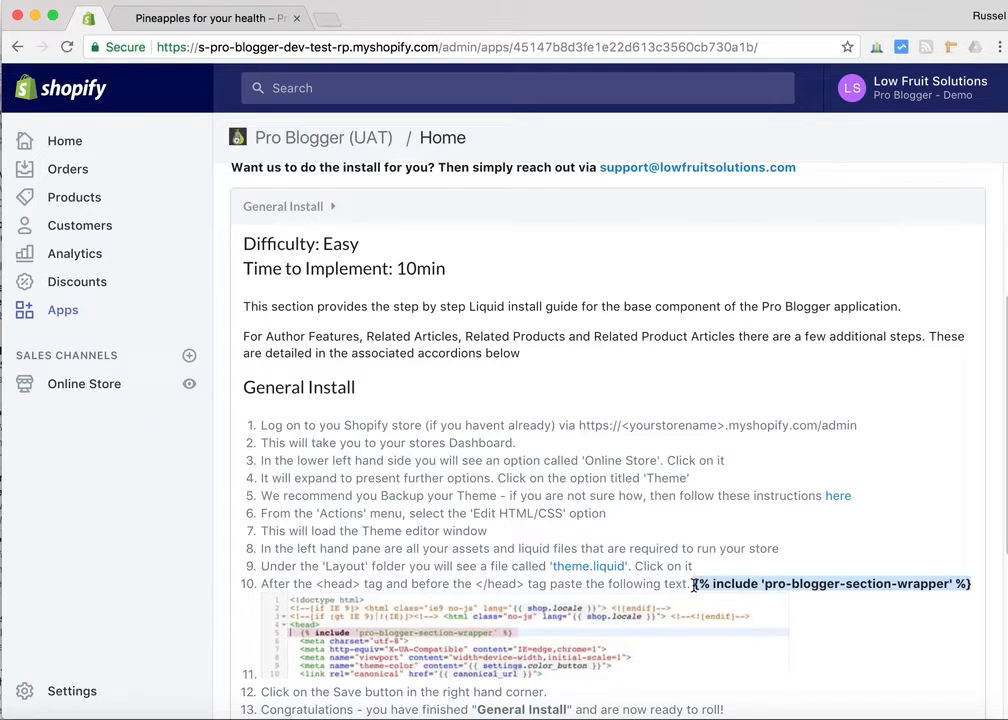
- Duplicate the browser tab holding the Shopify admin and switch to the copy
{"action": "right_click", "coordinate": [88, 20]}
{"action": "left_click", "coordinate": [88, 20]}
{"action": "right_click", "coordinate": [88, 20]}
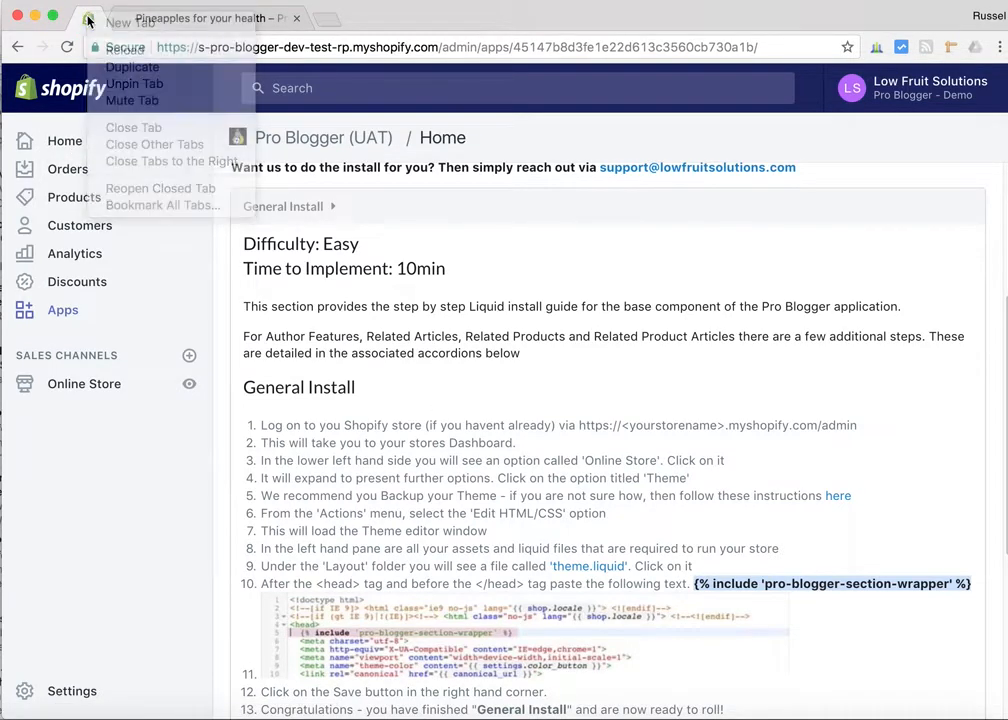
{"action": "left_click", "coordinate": [101, 65]}
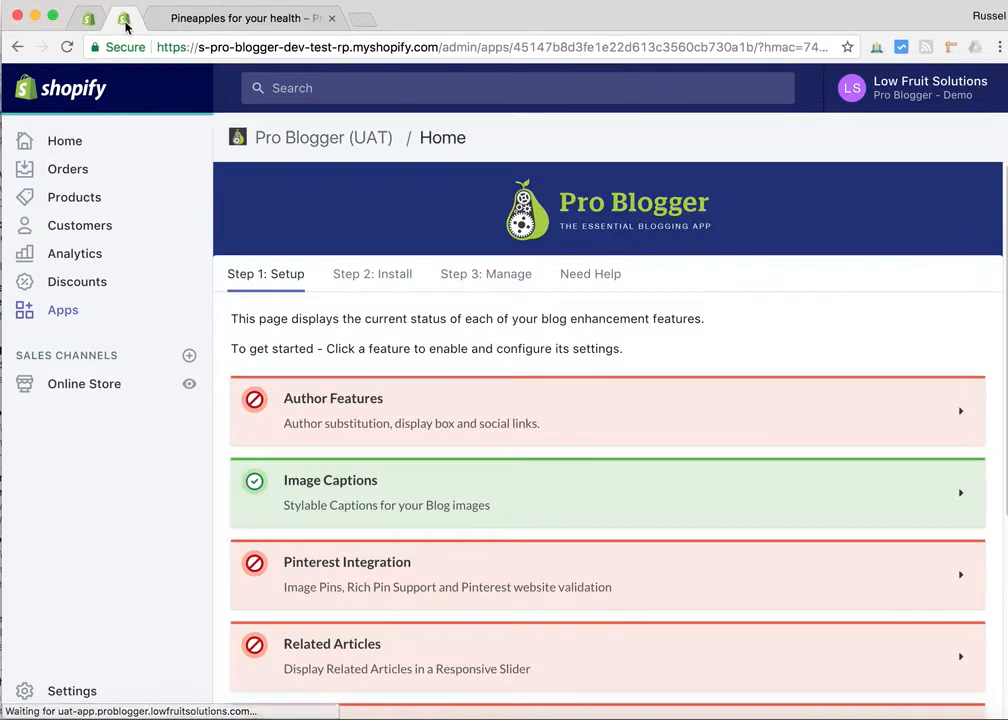
- Open the layout file theme.liquid in the code editor of the current Debut theme
{"action": "left_click", "coordinate": [84, 384]}
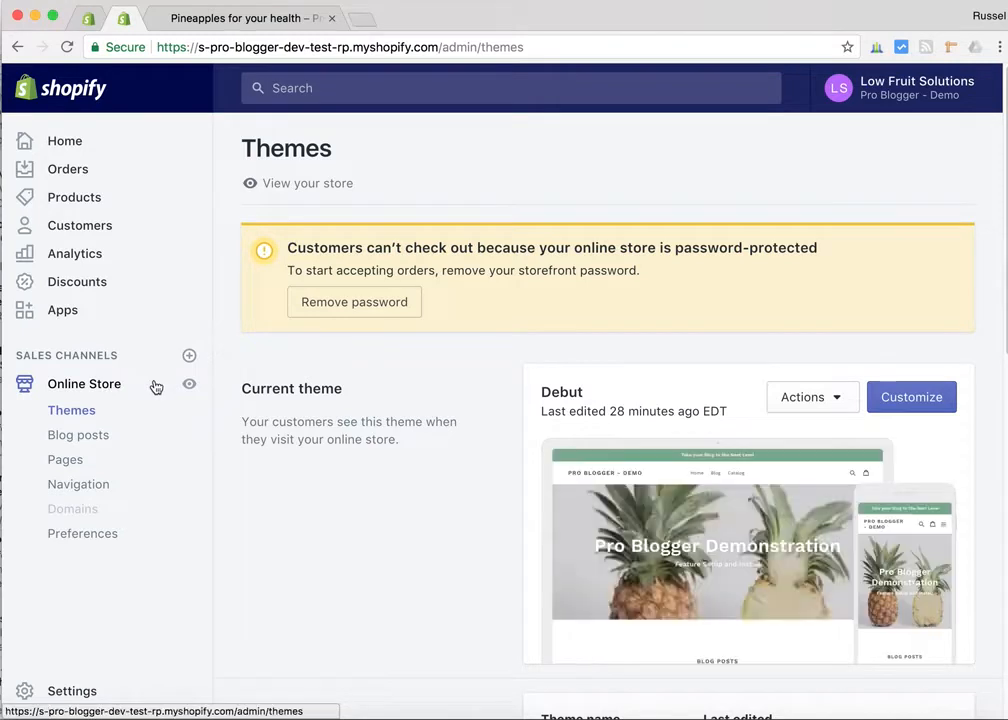
{"action": "left_click", "coordinate": [834, 401]}
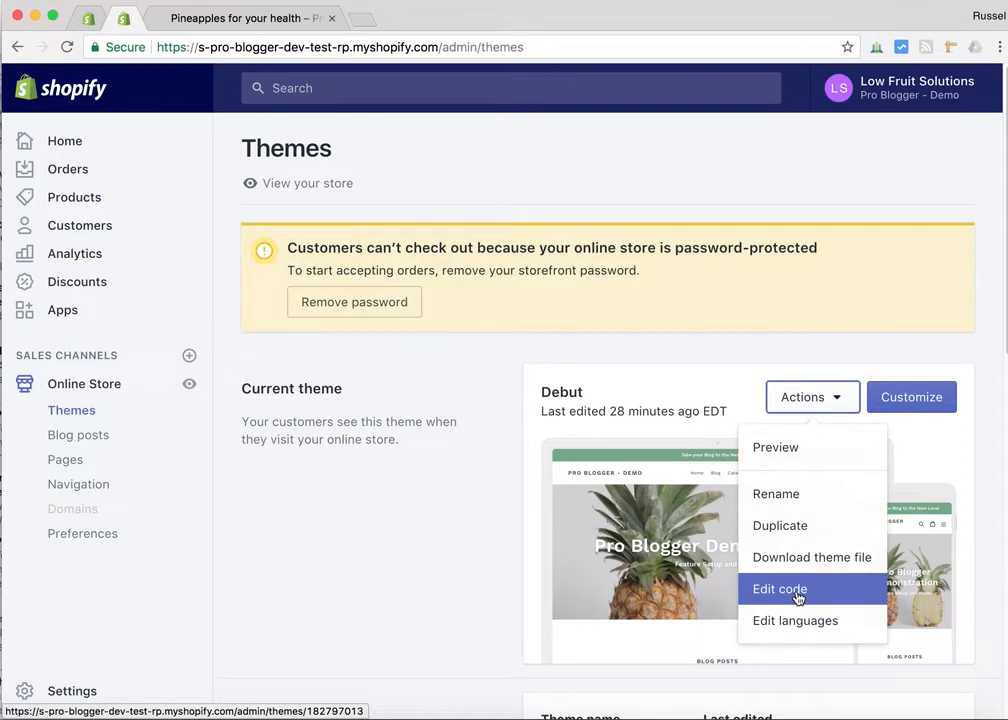
{"action": "left_click", "coordinate": [798, 598]}
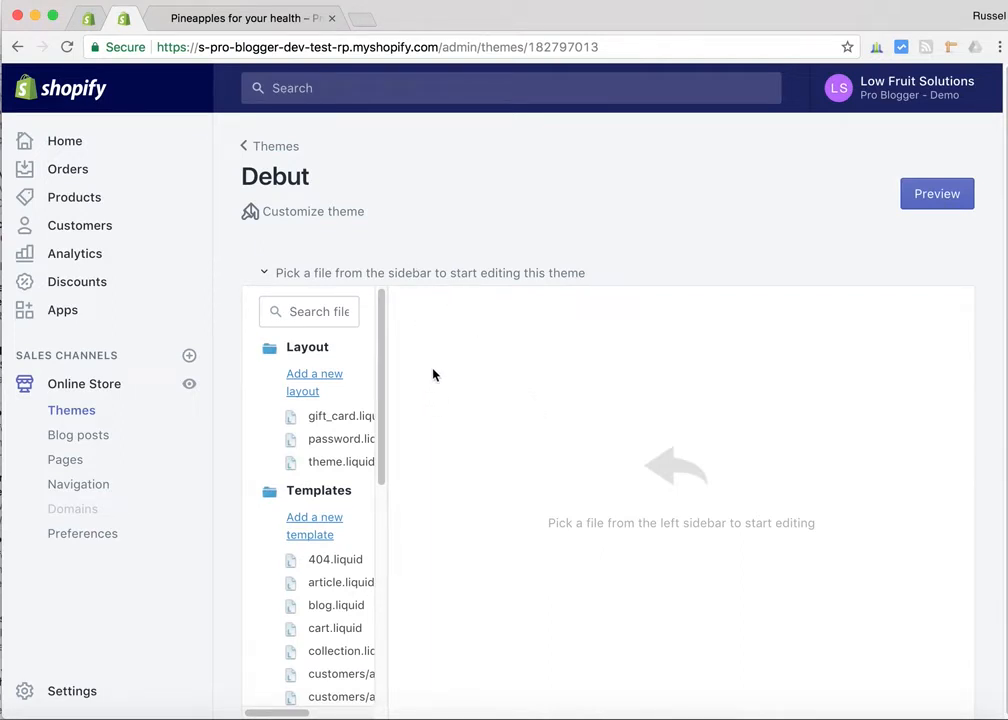
{"action": "left_click", "coordinate": [316, 462]}
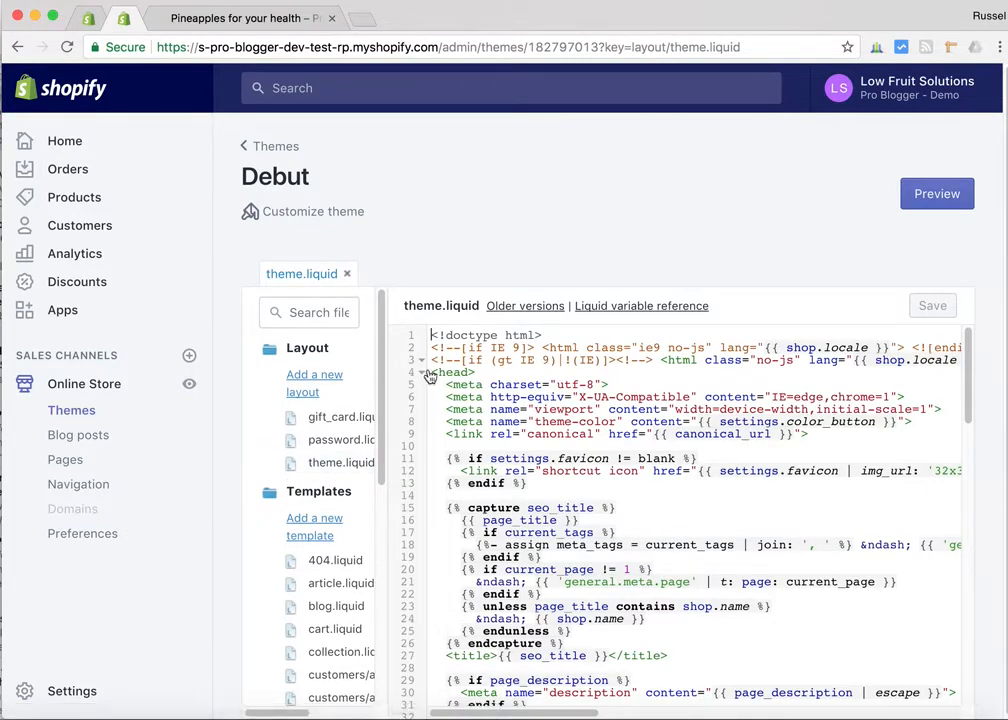
- Paste {% include 'pro-blogger-section-wrapper' %} on a new line directly after the <head> tag in theme.liquid and save the file
{"action": "left_click_drag", "start_coordinate": [479, 371], "coordinate": [430, 372]}
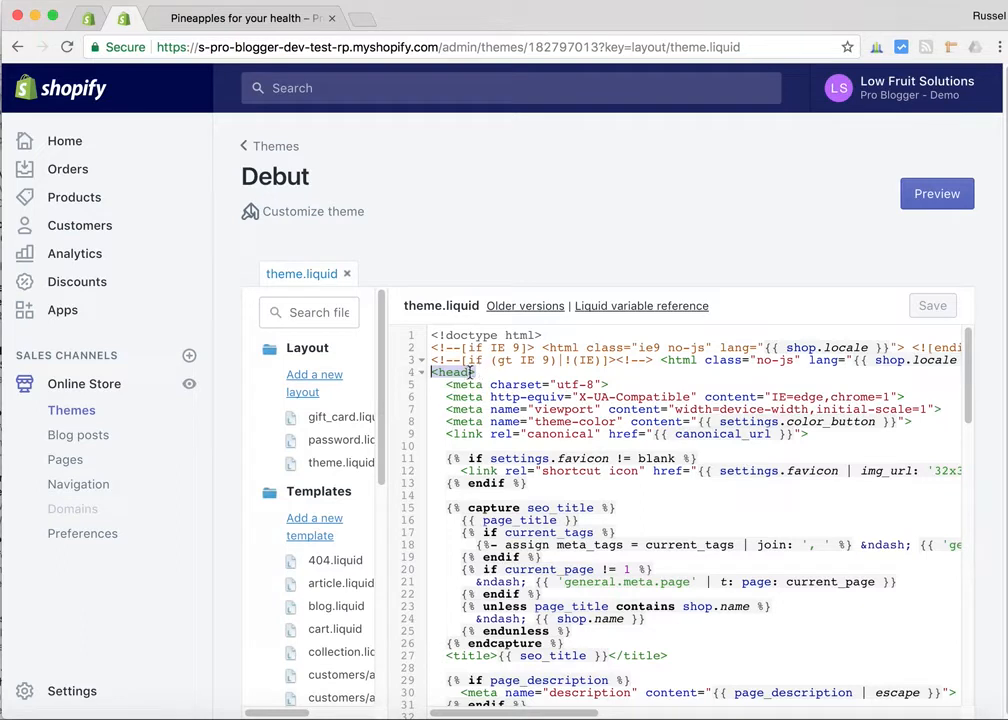
{"action": "left_click", "coordinate": [485, 372]}
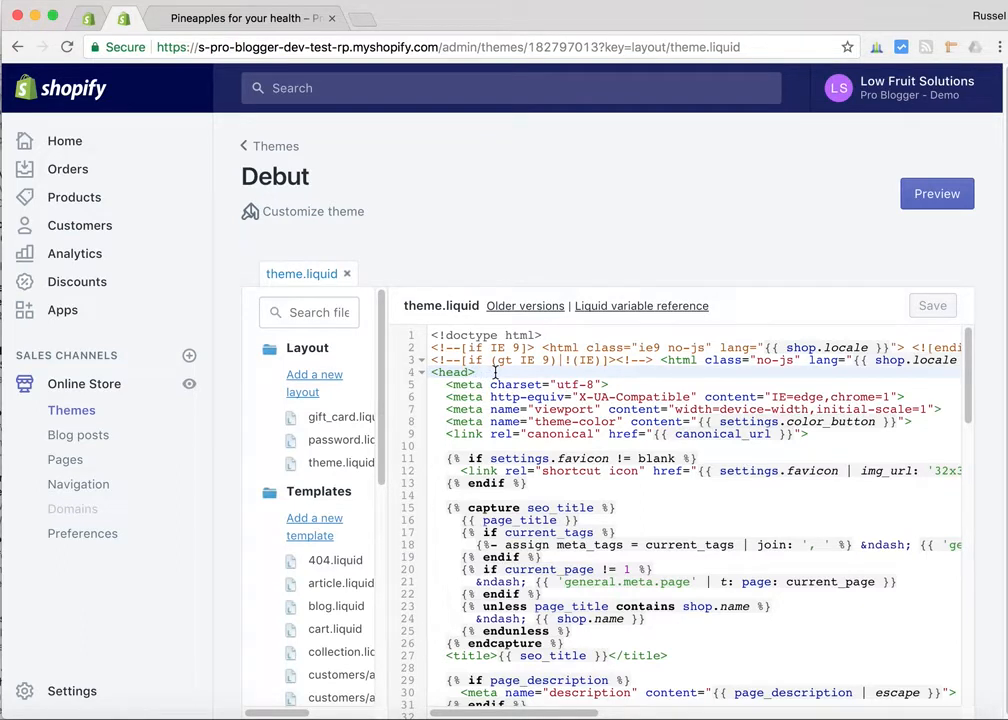
{"action": "key", "text": "Return"}
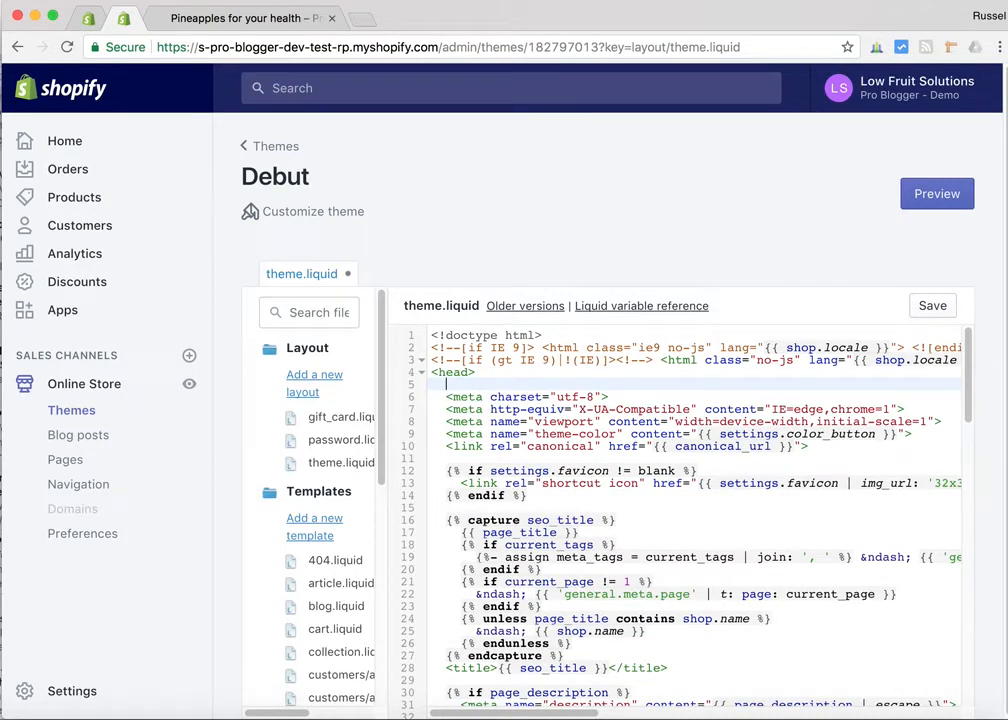
{"action": "key", "text": "super+v"}
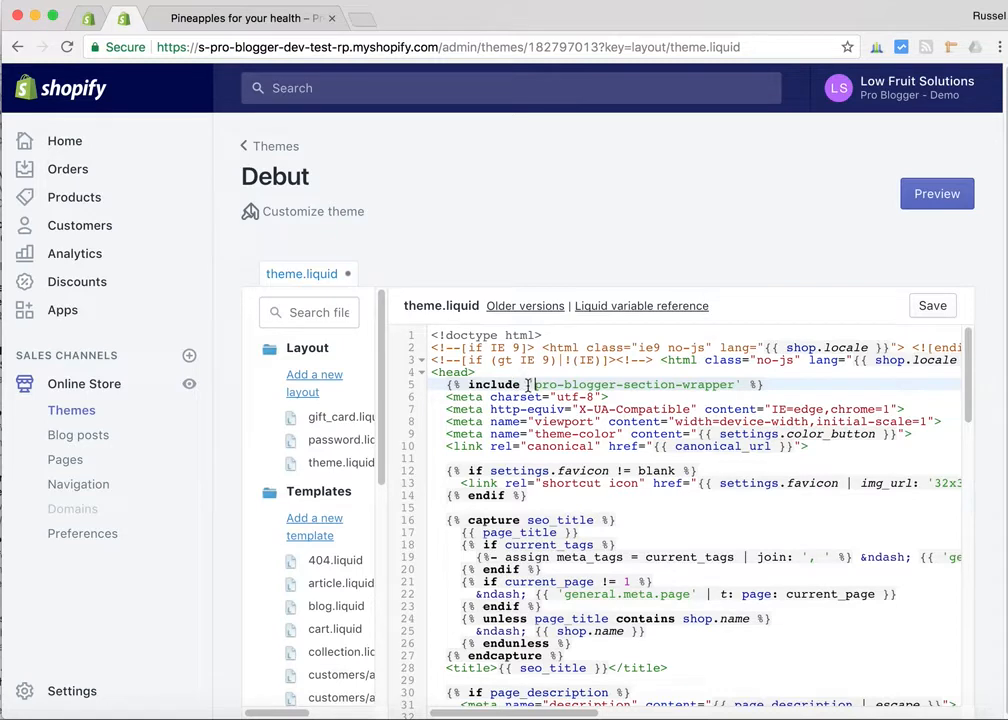
{"action": "left_click", "coordinate": [765, 383]}
{"action": "left_click", "coordinate": [933, 307]}
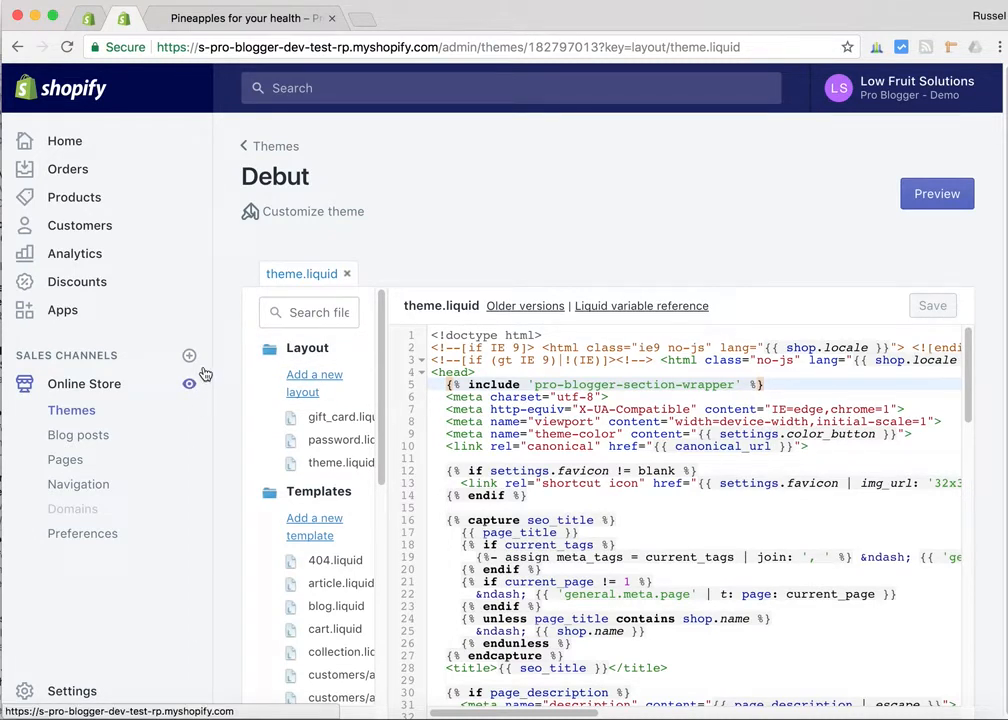
- Open the admin's blog posts list, and check the apple and pineapple images in the published pineapple article
{"action": "left_click", "coordinate": [68, 436]}
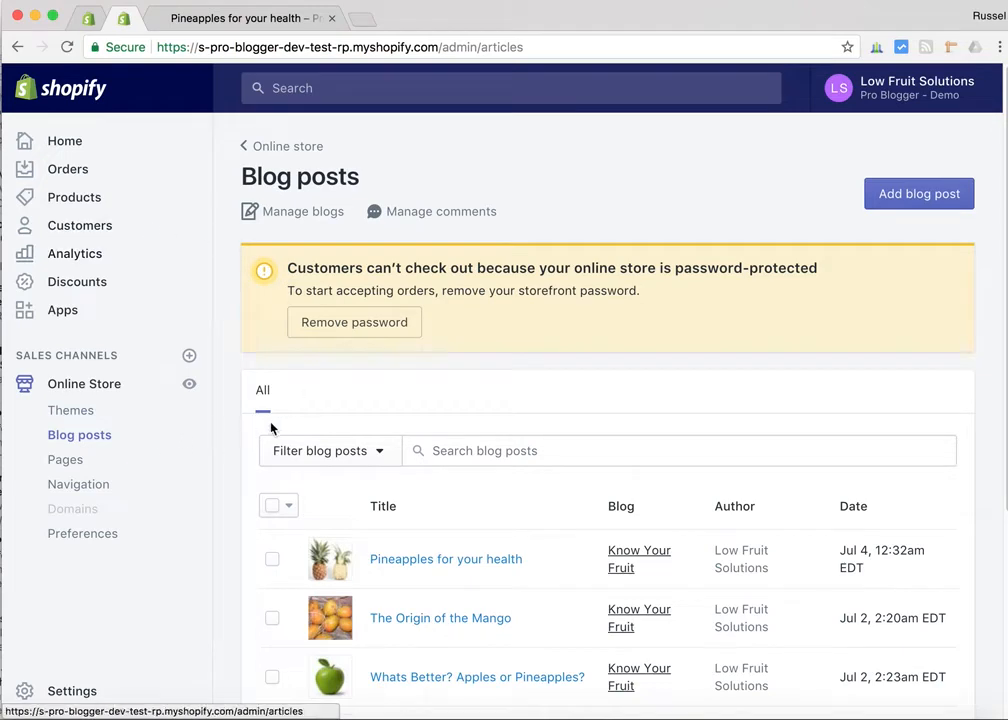
{"action": "left_click", "coordinate": [245, 20]}
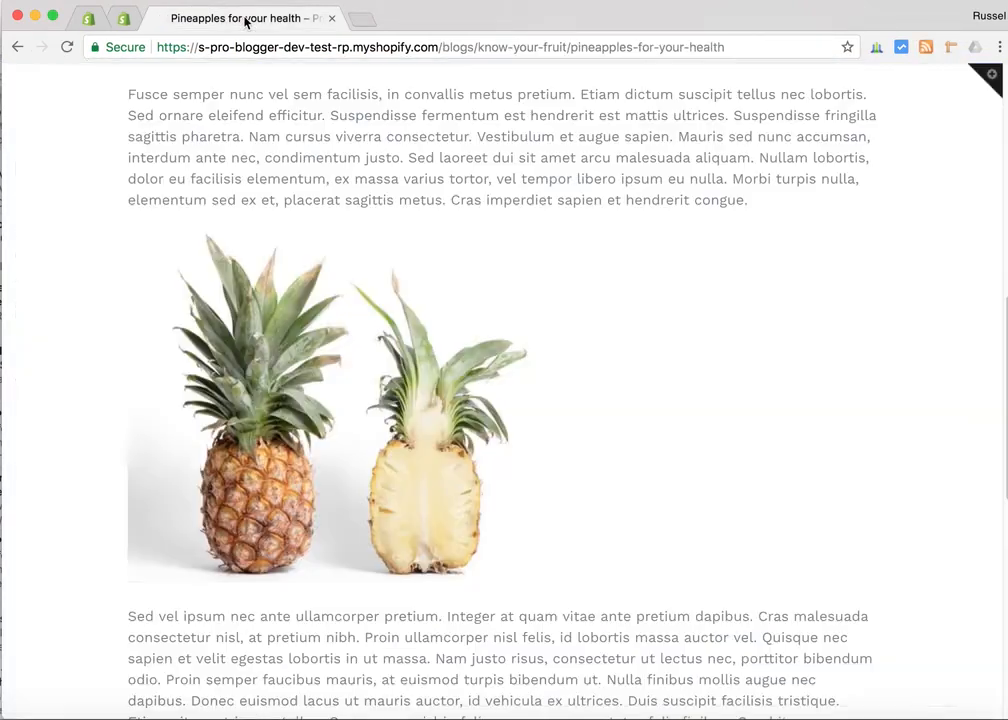
{"action": "scroll", "coordinate": [645, 309], "scroll_direction": "up", "scroll_amount": 2}
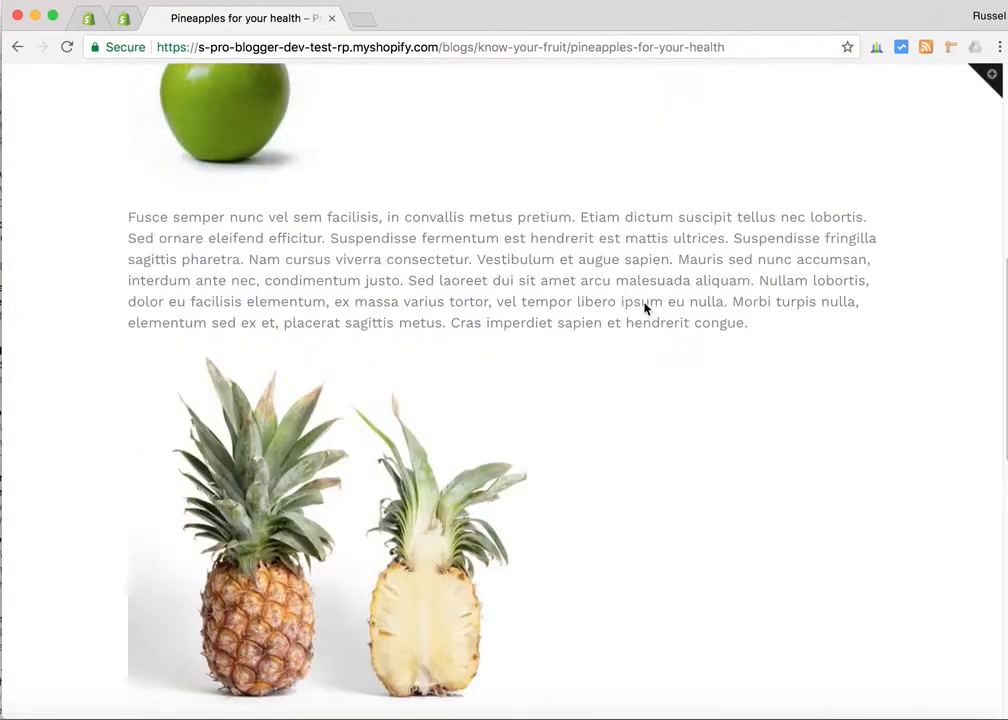
{"action": "scroll", "coordinate": [645, 309], "scroll_direction": "down", "scroll_amount": 2}
{"action": "scroll", "coordinate": [230, 420], "scroll_direction": "up", "scroll_amount": 2}
{"action": "scroll", "coordinate": [236, 404], "scroll_direction": "up", "scroll_amount": 2}
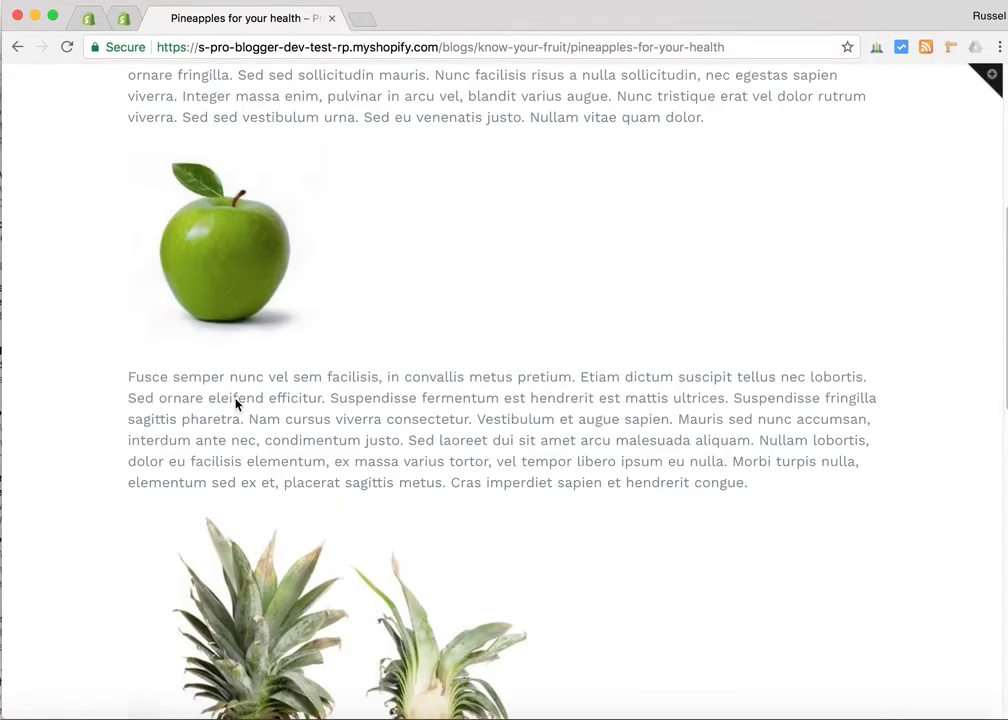
- Open the blog post "Pineapples for your health" for editing from the admin's blog posts list
{"action": "left_click", "coordinate": [124, 20]}
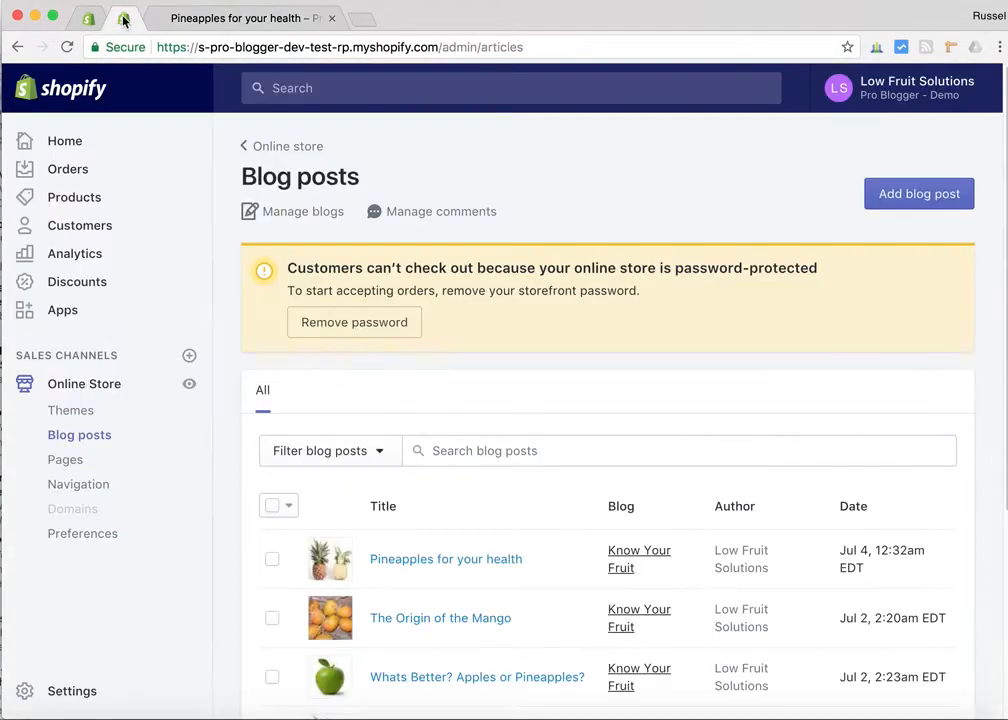
{"action": "scroll", "coordinate": [570, 440], "scroll_direction": "down", "scroll_amount": 2}
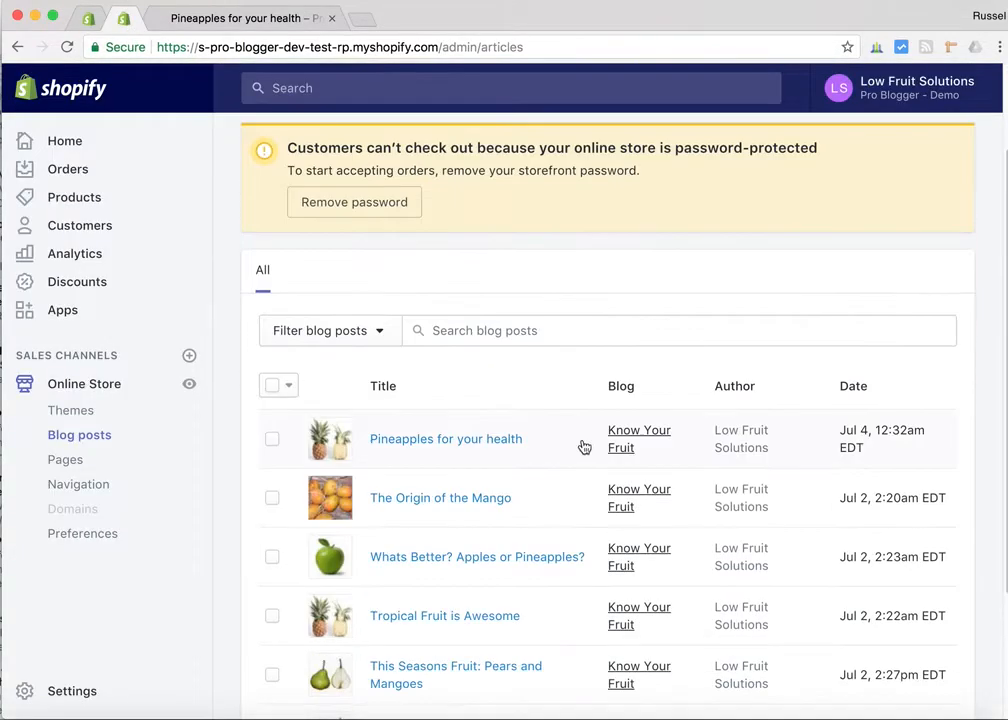
{"action": "left_click", "coordinate": [432, 446]}
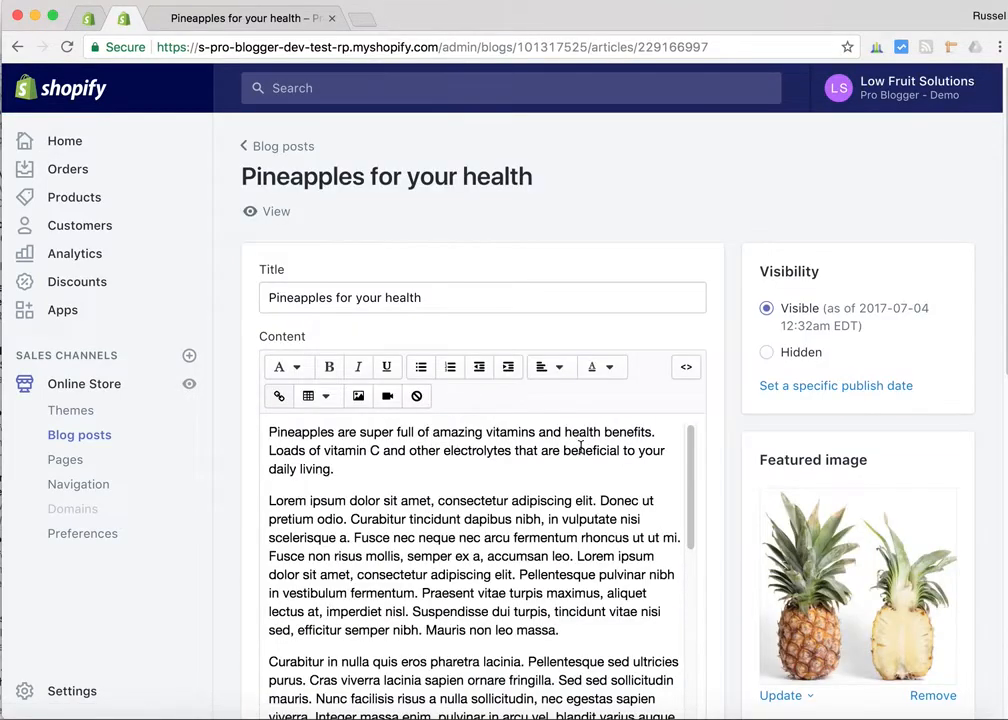
{"action": "scroll", "coordinate": [617, 484], "scroll_direction": "down", "scroll_amount": 5}
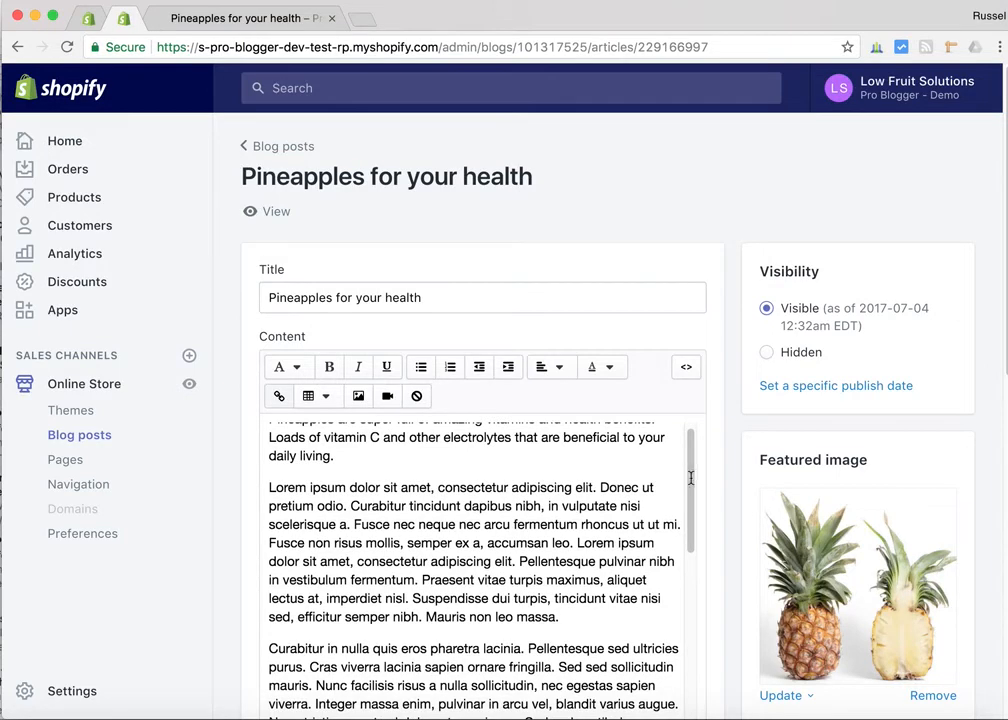
{"action": "scroll", "coordinate": [704, 488], "scroll_direction": "down", "scroll_amount": 8}
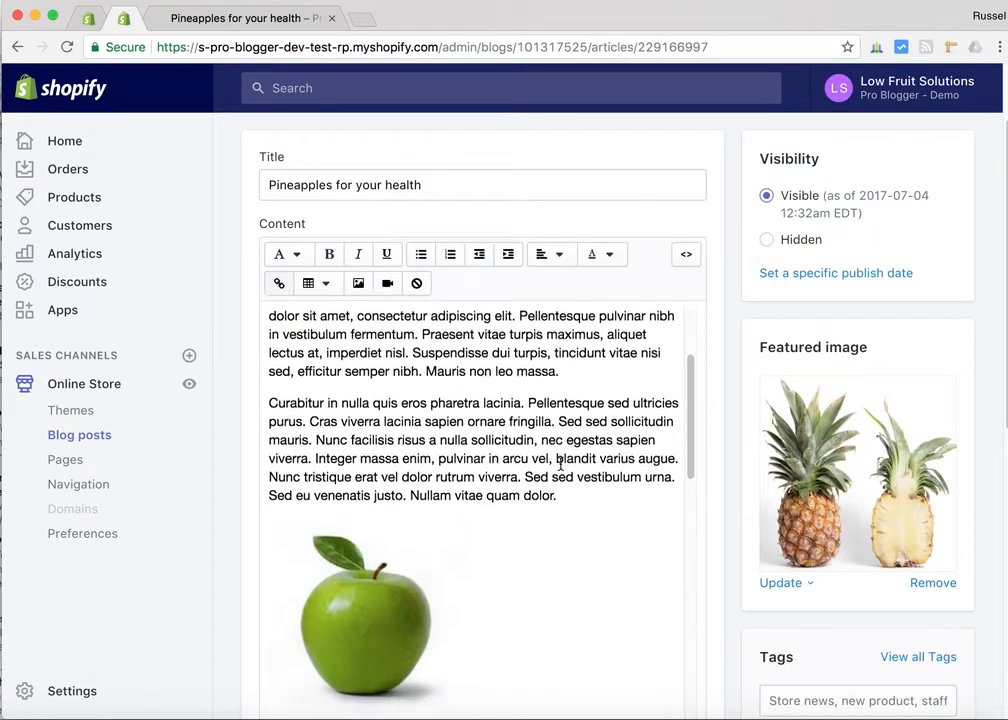
{"action": "left_click", "coordinate": [476, 533]}
{"action": "key", "text": "Return"}
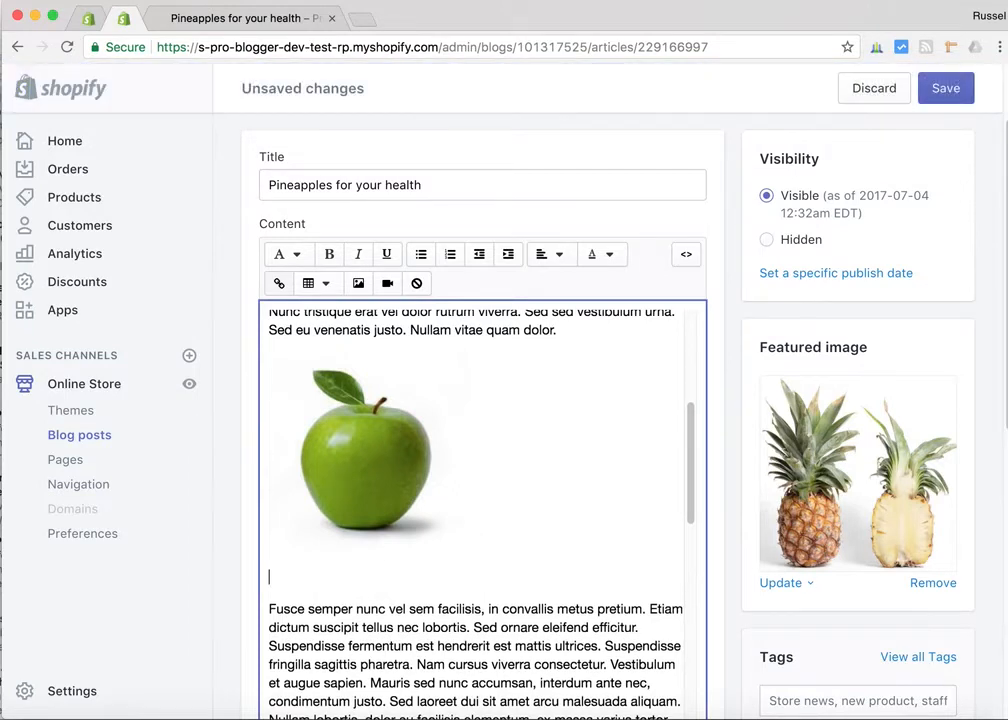
{"action": "type", "text": "image"}
{"action": "key", "text": "BackSpace"}
{"action": "key", "text": "BackSpace"}
{"action": "key", "text": "BackSpace"}
{"action": "key", "text": "BackSpace"}
{"action": "key", "text": "BackSpace"}
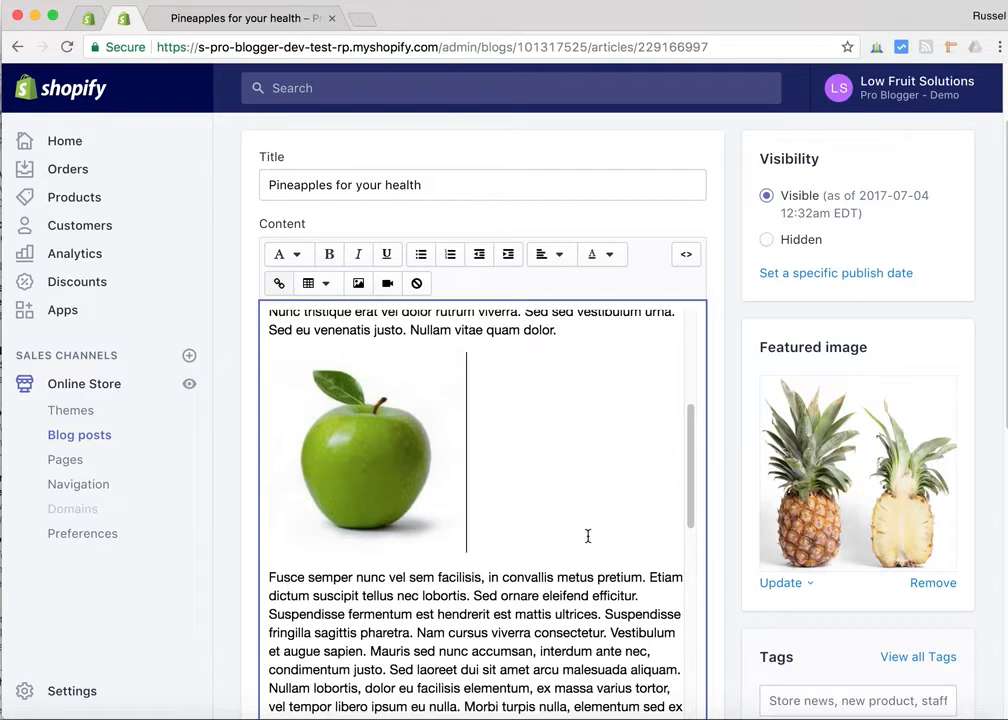
- Prefix the green apple image's alt text with "ic:" so it reads "ic:A Green Apple", and apply the image edit
{"action": "left_click", "coordinate": [389, 451]}
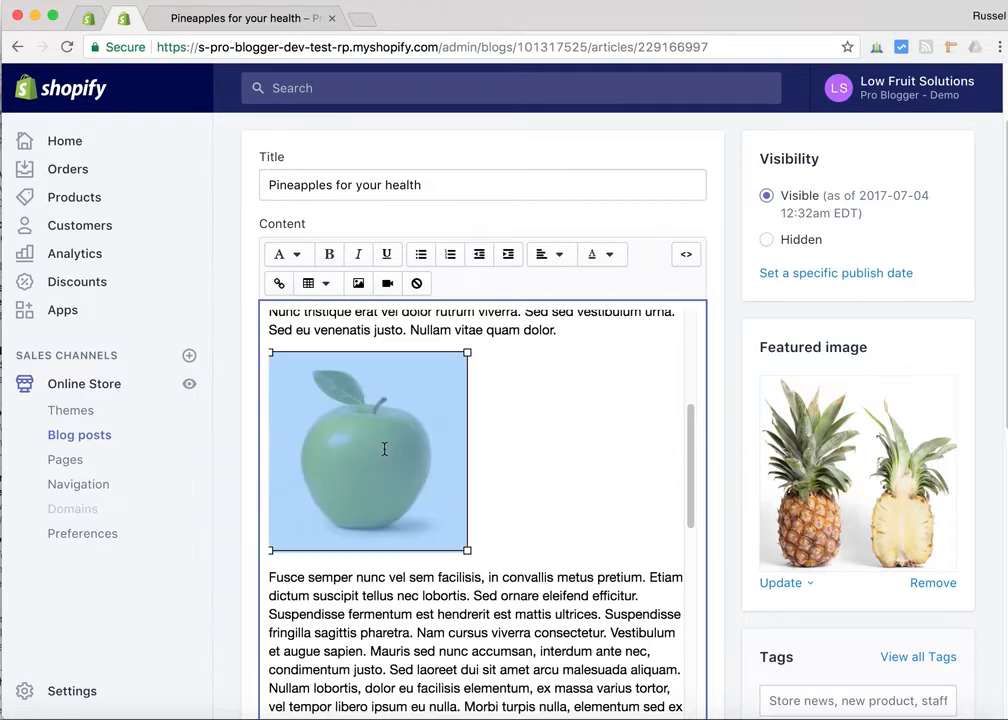
{"action": "left_click", "coordinate": [359, 286]}
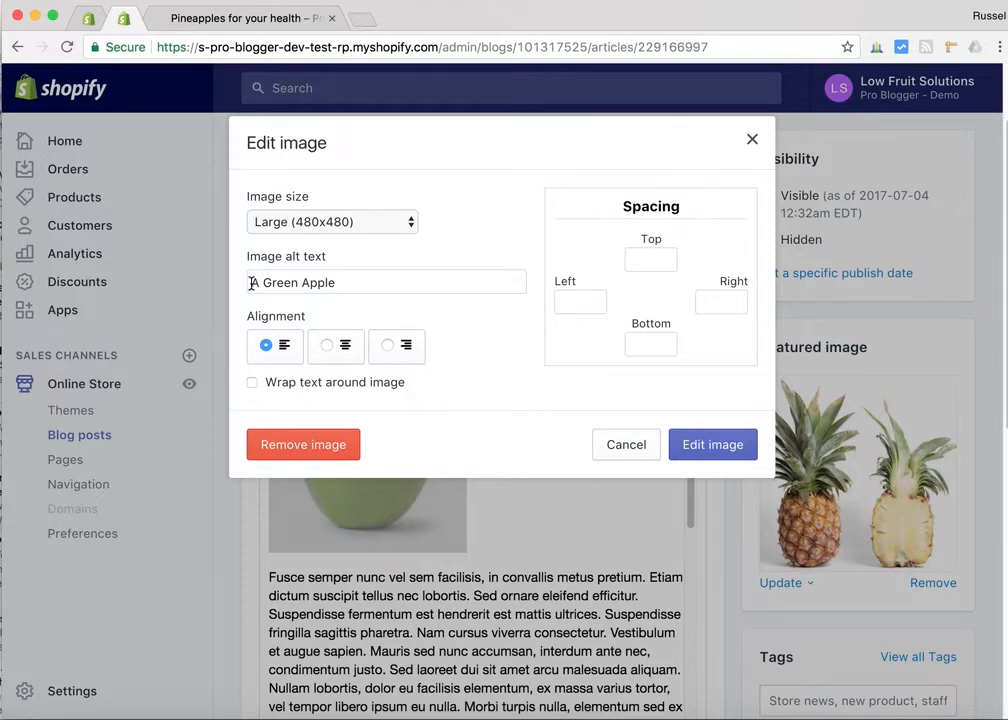
{"action": "left_click", "coordinate": [252, 283]}
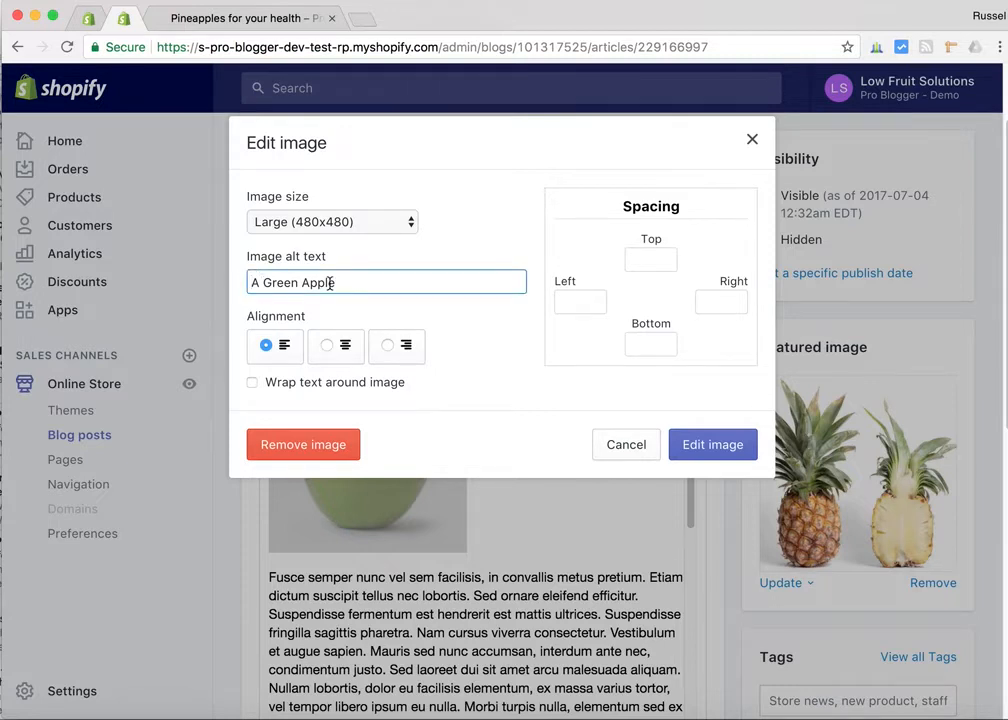
{"action": "type", "text": "ic:"}
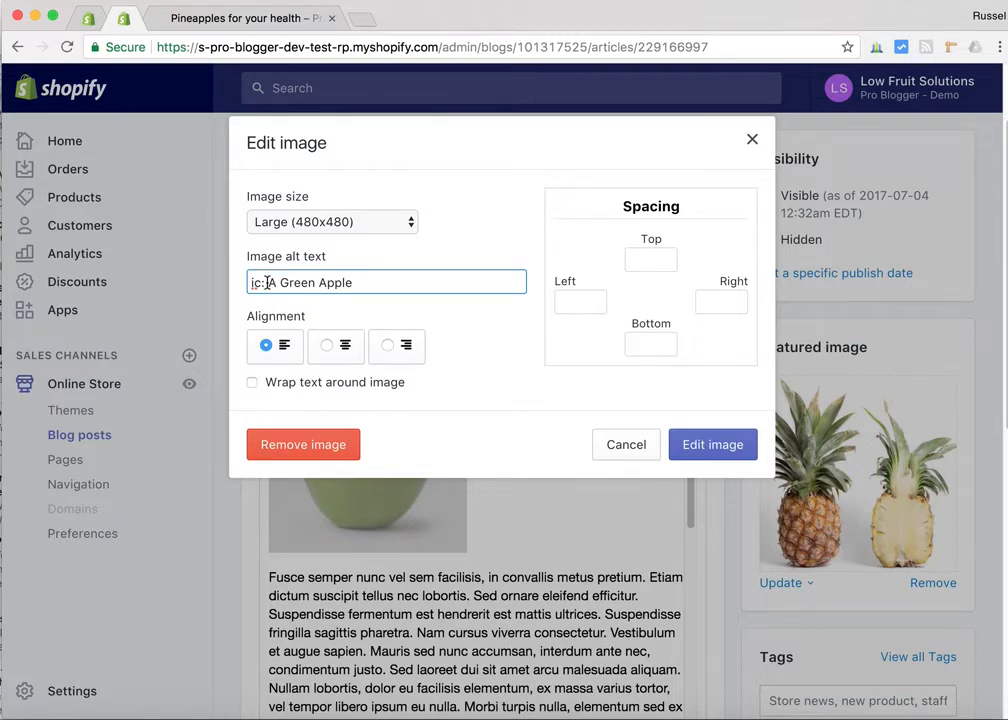
{"action": "left_click", "coordinate": [714, 446]}
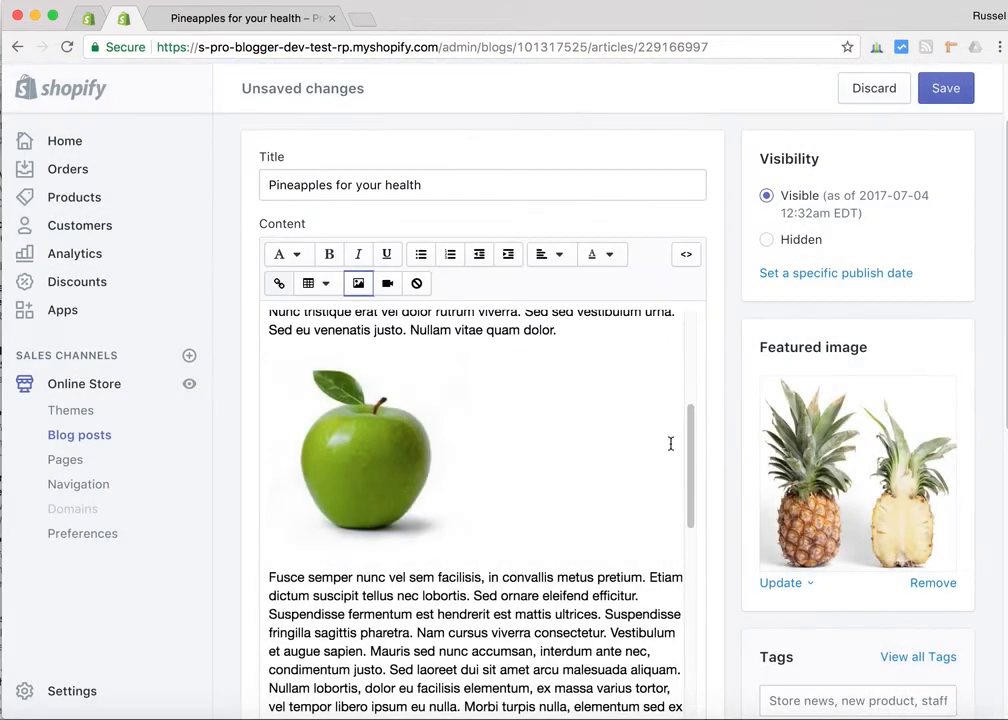
- Change the two-pineapple image's alt text to "ic:Two pineapples" in the post content and save the blog post
{"action": "scroll", "coordinate": [625, 432], "scroll_direction": "down", "scroll_amount": 3}
{"action": "scroll", "coordinate": [625, 432], "scroll_direction": "down", "scroll_amount": 5}
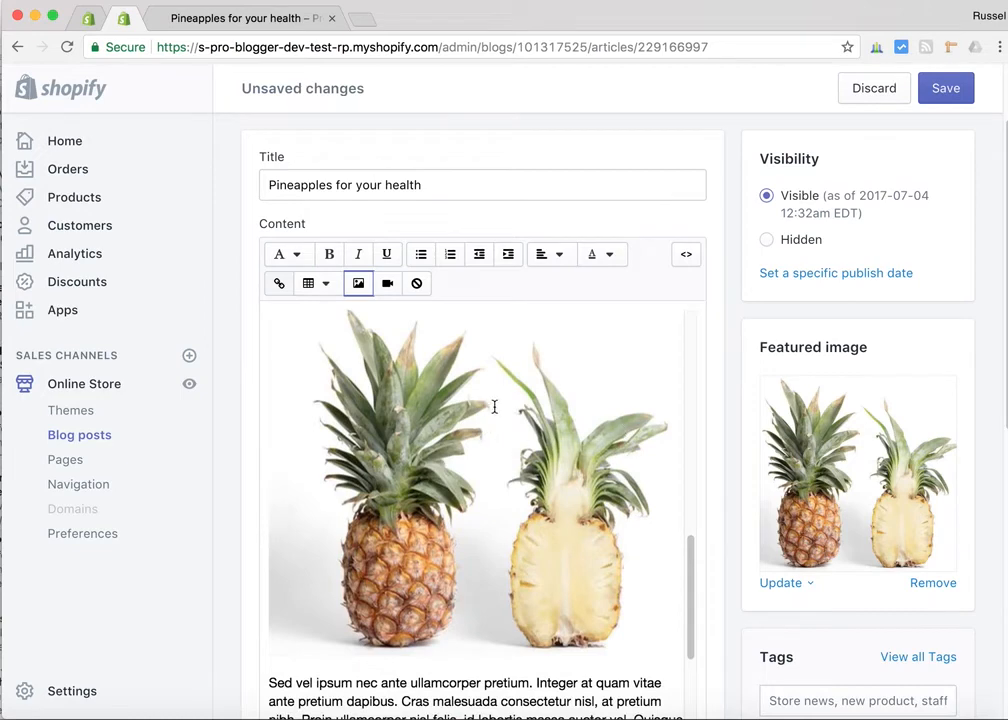
{"action": "left_click", "coordinate": [451, 479]}
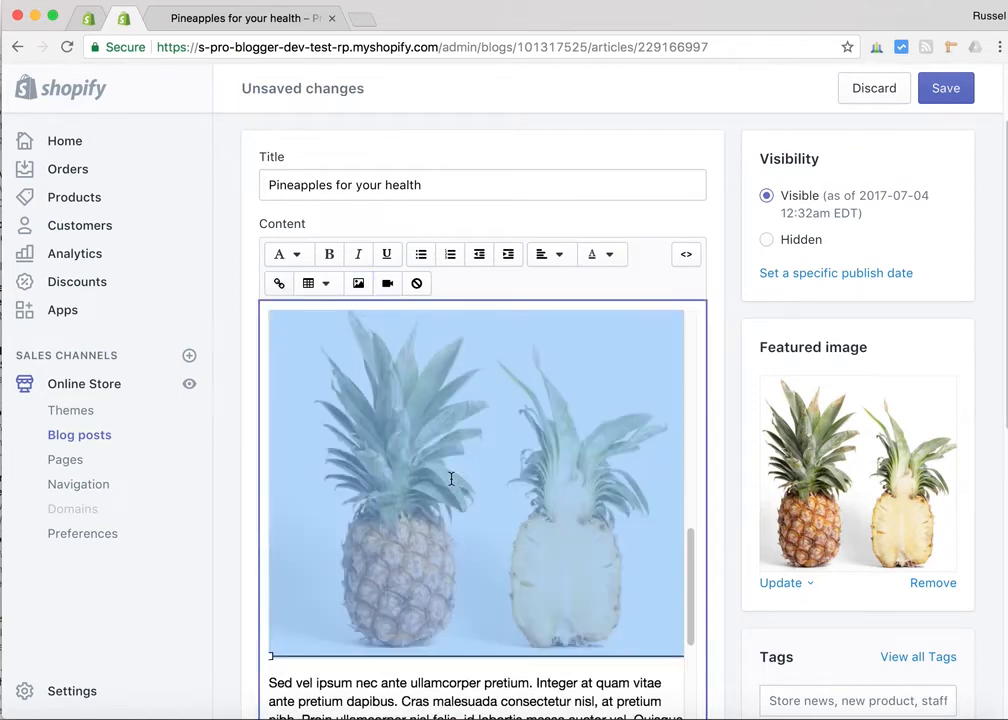
{"action": "left_click", "coordinate": [359, 284]}
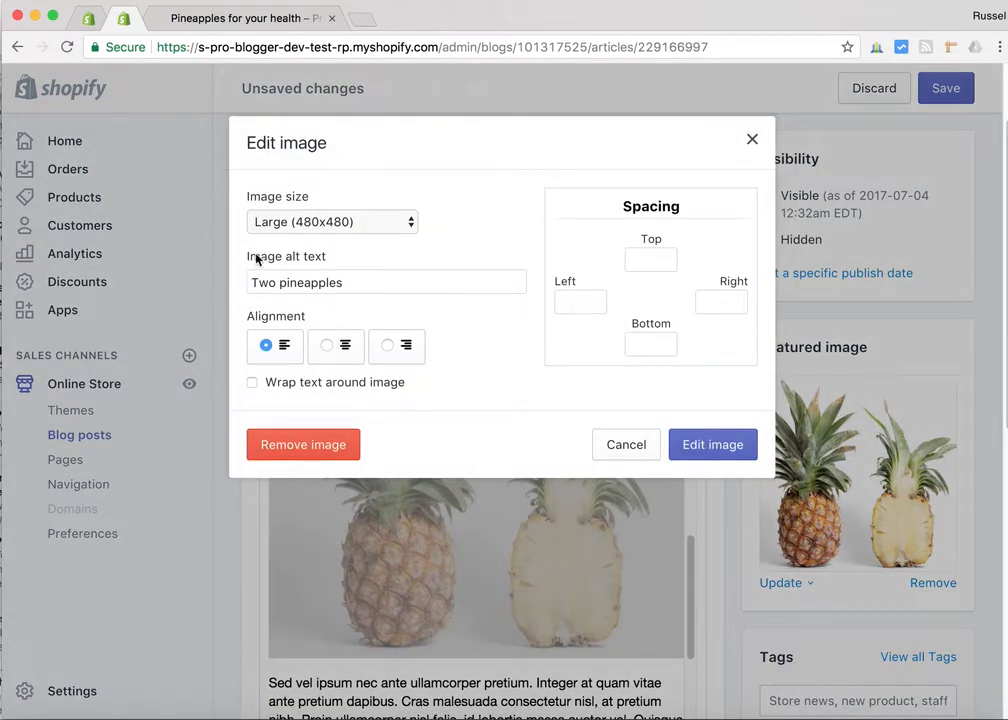
{"action": "left_click", "coordinate": [253, 282]}
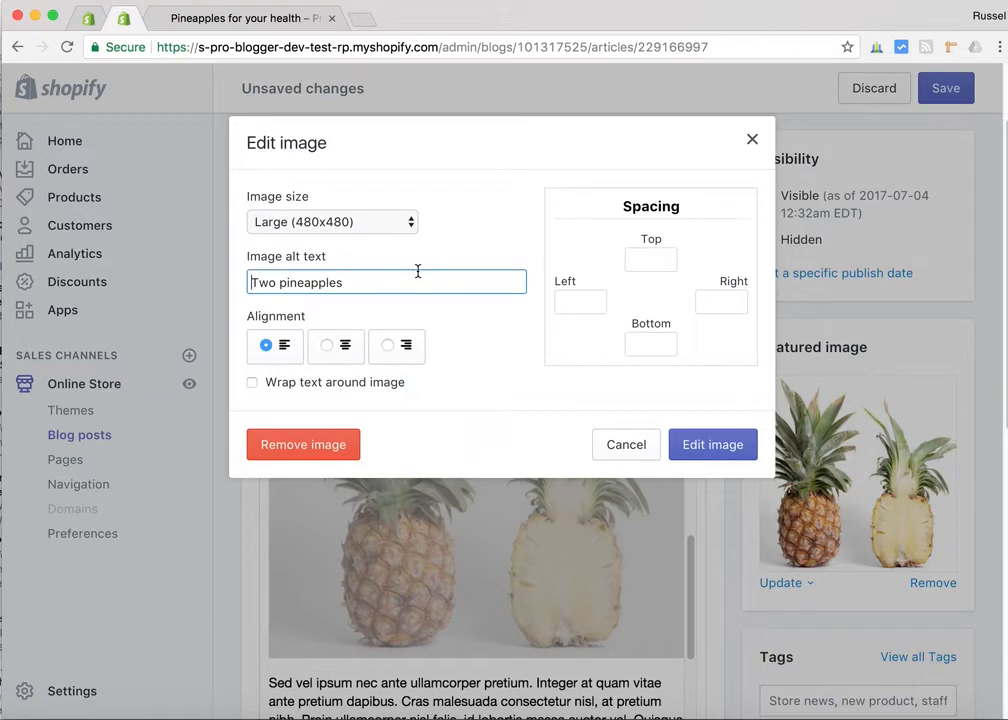
{"action": "type", "text": "ic:"}
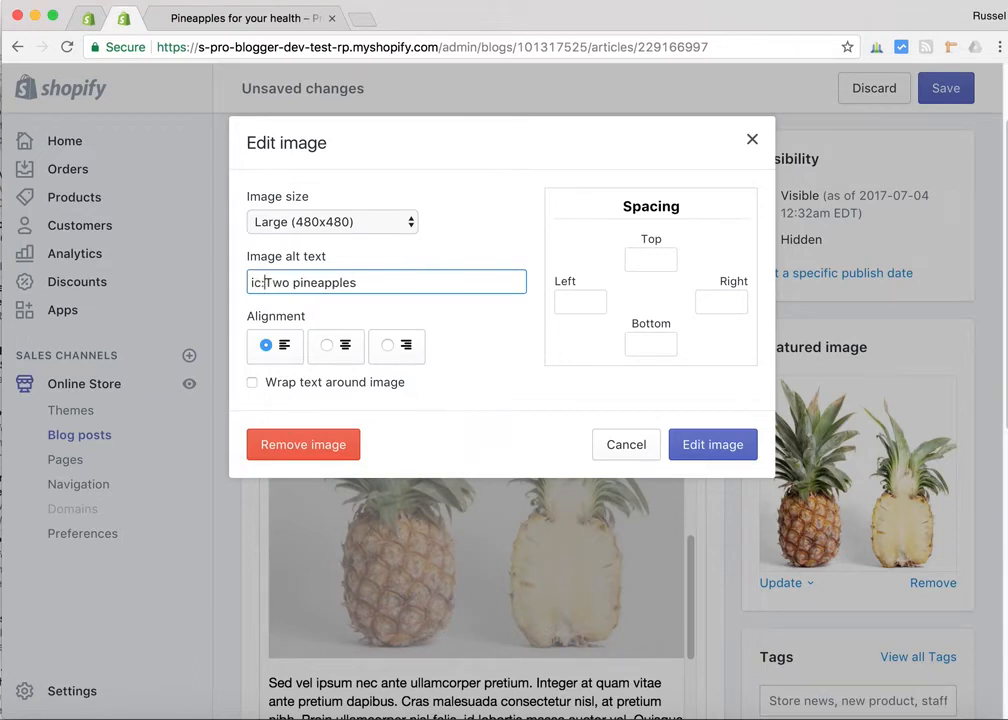
{"action": "left_click", "coordinate": [717, 446]}
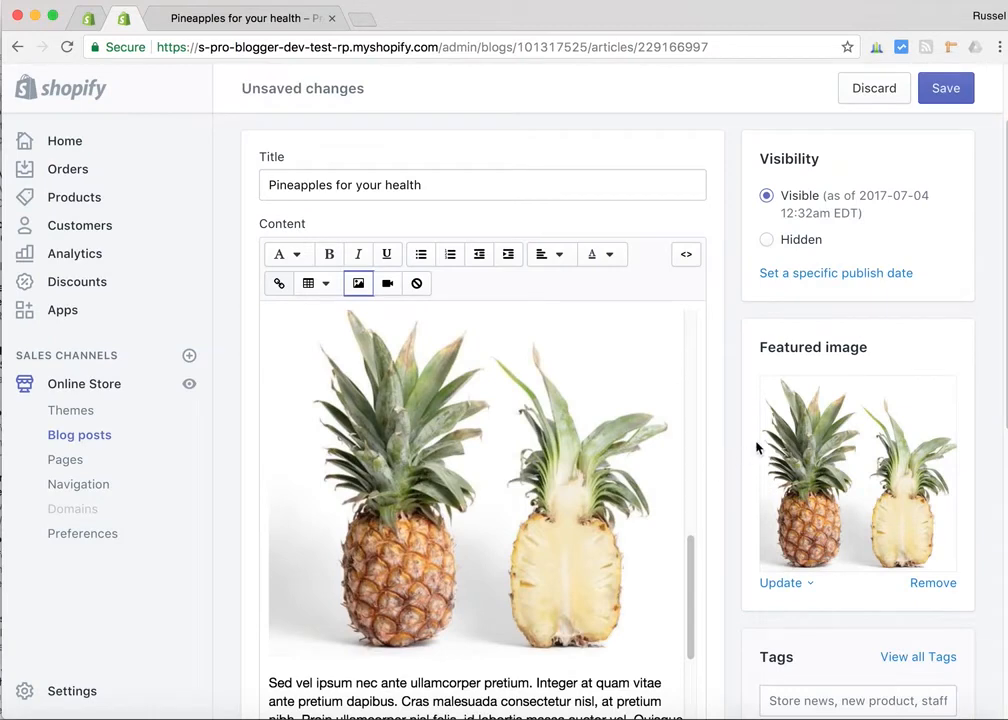
{"action": "left_click", "coordinate": [945, 92]}
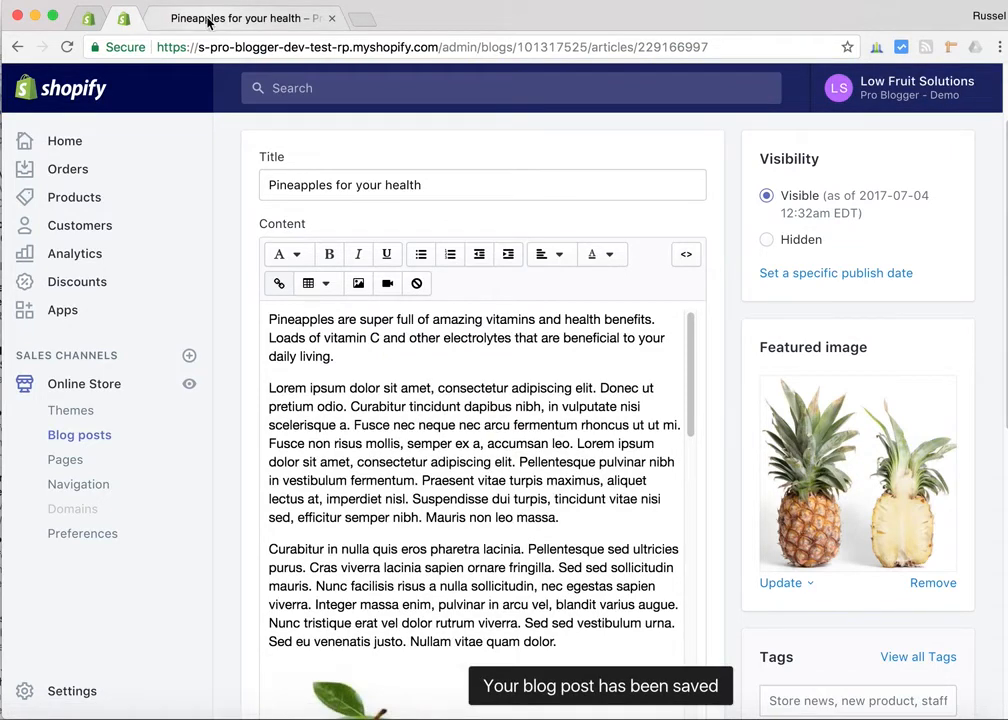
- Reload the published pineapple article and check the captions under the apple and pineapple images
{"action": "left_click", "coordinate": [175, 18]}
{"action": "left_click", "coordinate": [67, 47]}
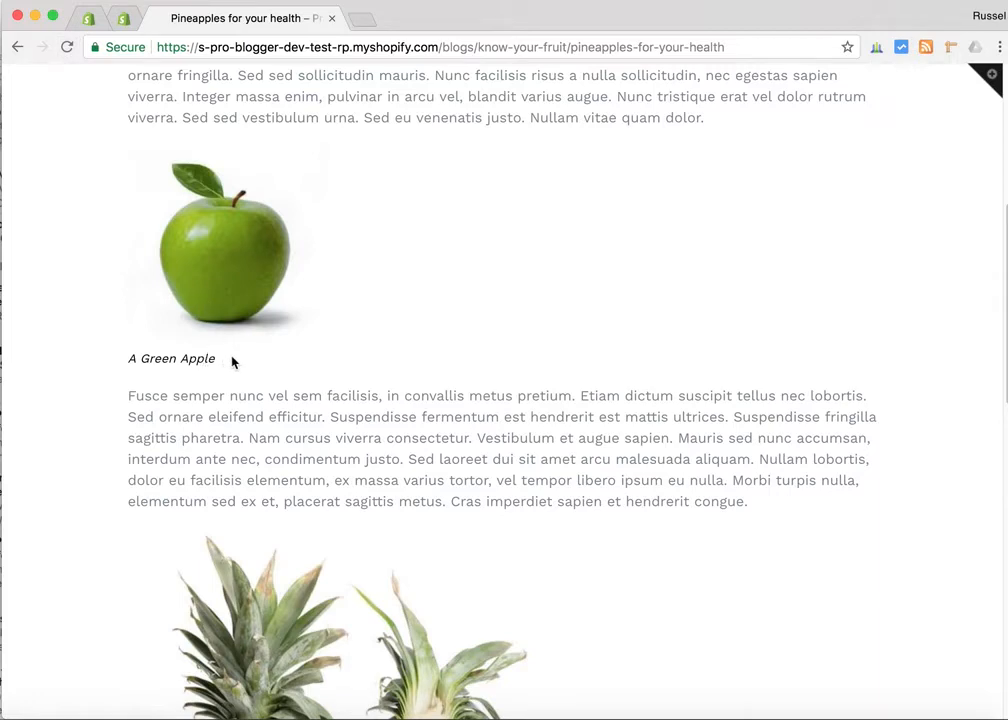
{"action": "scroll", "coordinate": [243, 367], "scroll_direction": "down", "scroll_amount": 5}
{"action": "scroll", "coordinate": [241, 367], "scroll_direction": "down", "scroll_amount": 1}
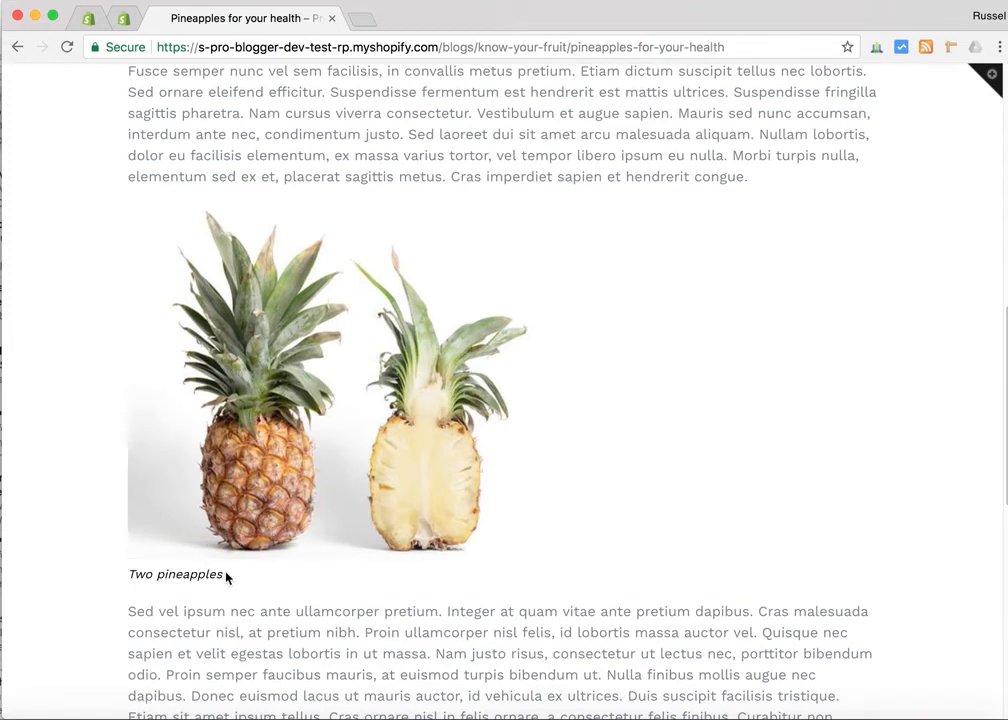
{"action": "left_click_drag", "start_coordinate": [230, 578], "coordinate": [127, 577]}
{"action": "scroll", "coordinate": [128, 578], "scroll_direction": "down", "scroll_amount": 1}
{"action": "scroll", "coordinate": [128, 580], "scroll_direction": "up", "scroll_amount": 1}
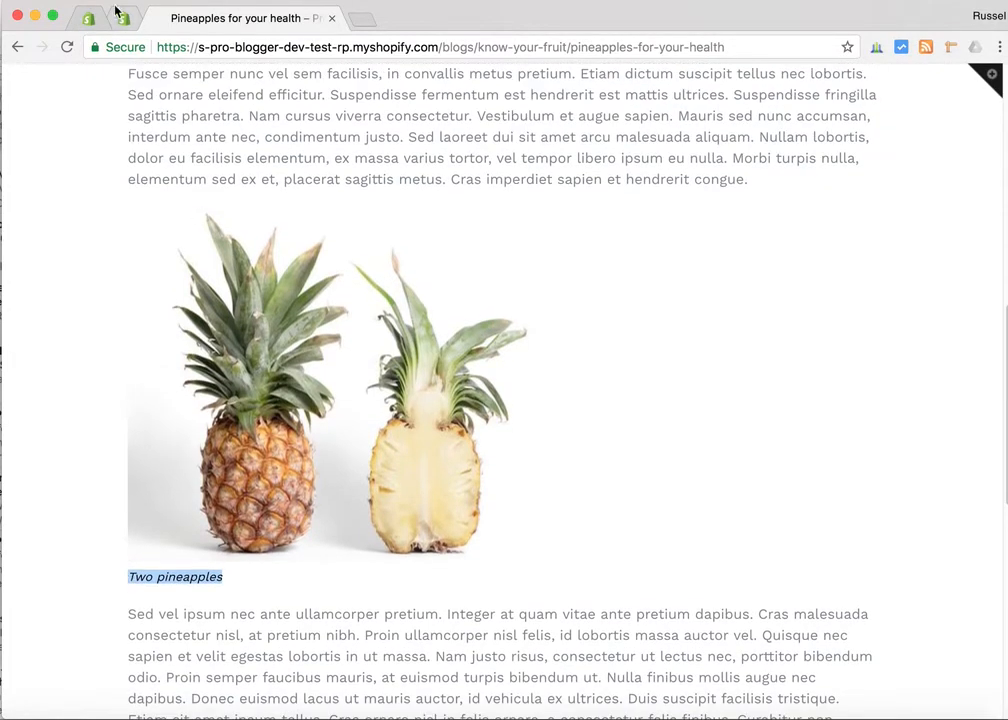
- Open the Image Captions settings in Pro Blogger's setup page and set the caption font size to 18px
{"action": "left_click", "coordinate": [87, 19]}
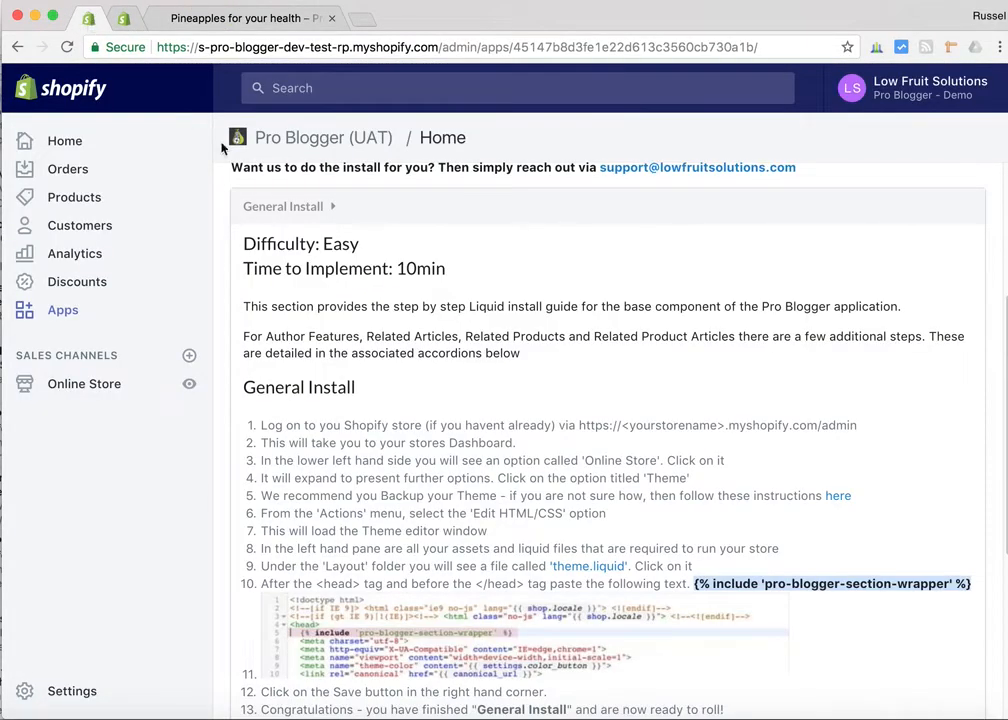
{"action": "scroll", "coordinate": [457, 292], "scroll_direction": "up", "scroll_amount": 5}
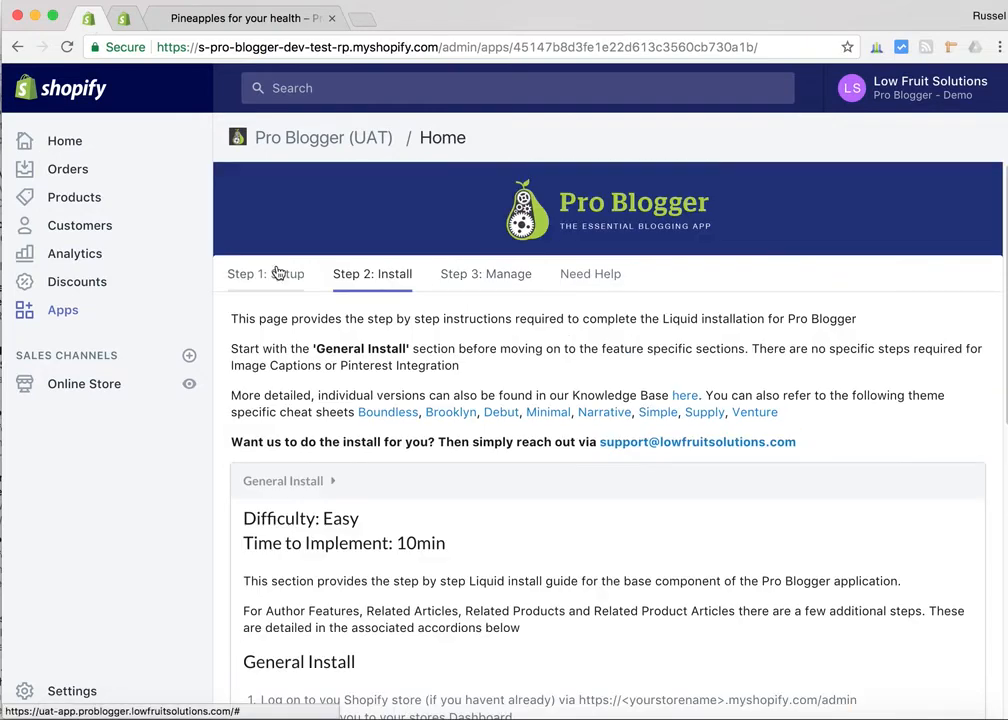
{"action": "left_click", "coordinate": [279, 273]}
{"action": "left_click", "coordinate": [961, 493]}
{"action": "scroll", "coordinate": [783, 461], "scroll_direction": "down", "scroll_amount": 3}
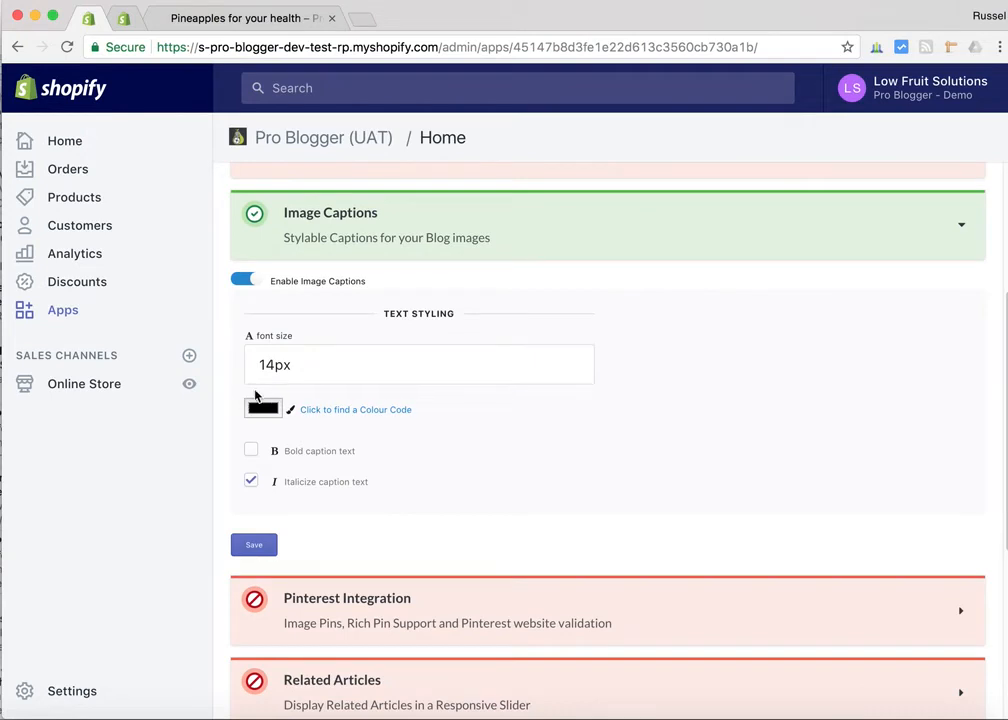
{"action": "left_click", "coordinate": [412, 358]}
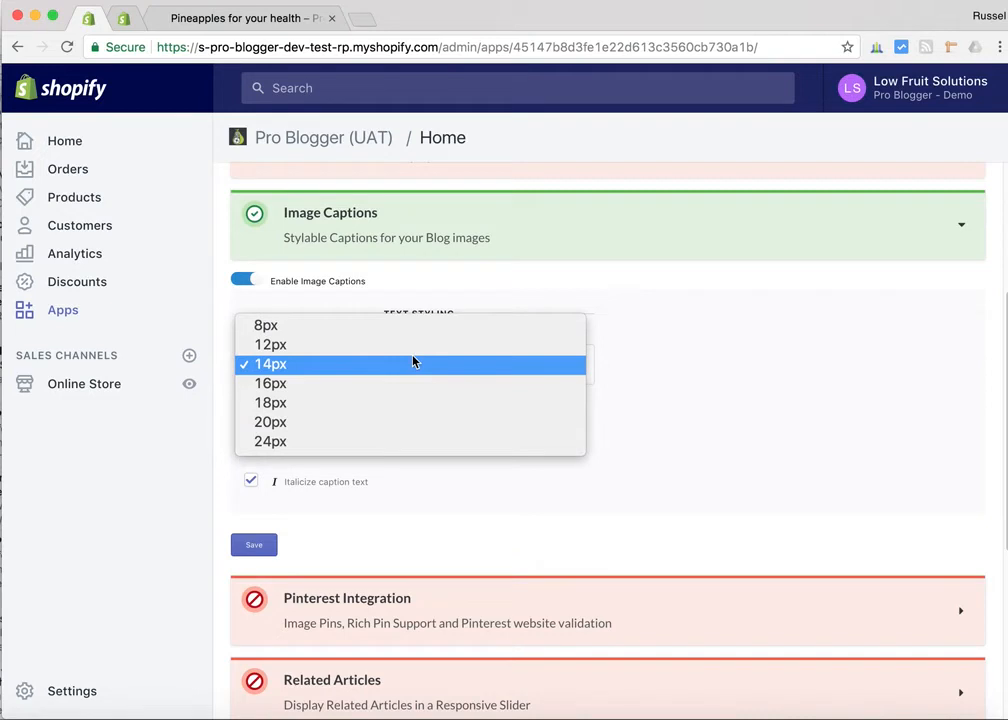
{"action": "left_click", "coordinate": [374, 404]}
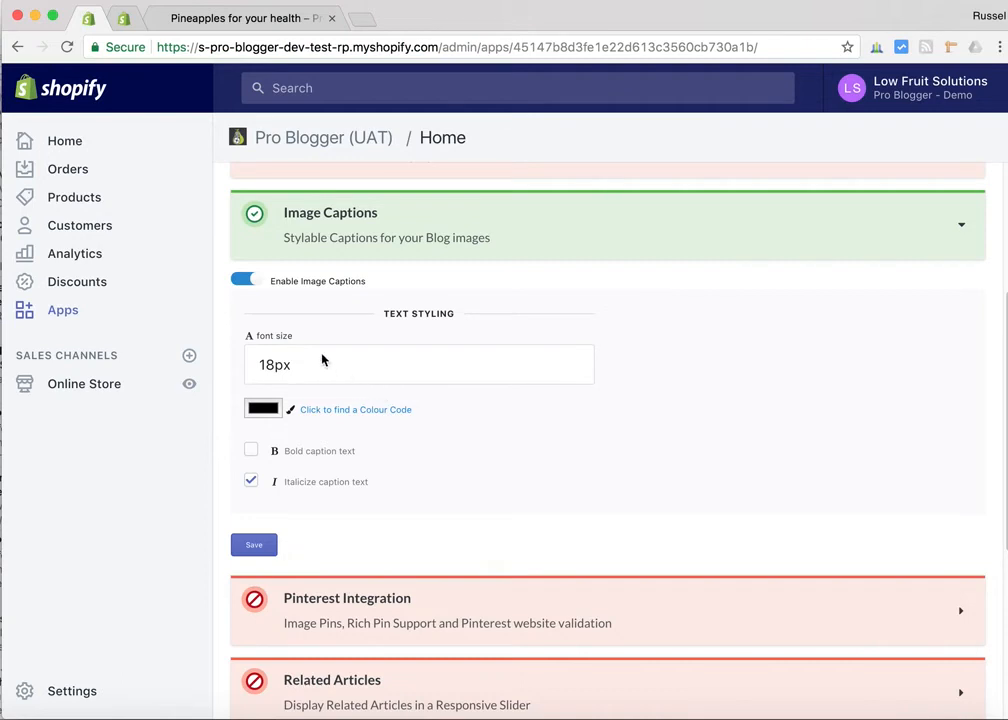
- Set the caption text colour to the web-safe green 009900 and close the colour picker
{"action": "left_click", "coordinate": [263, 410]}
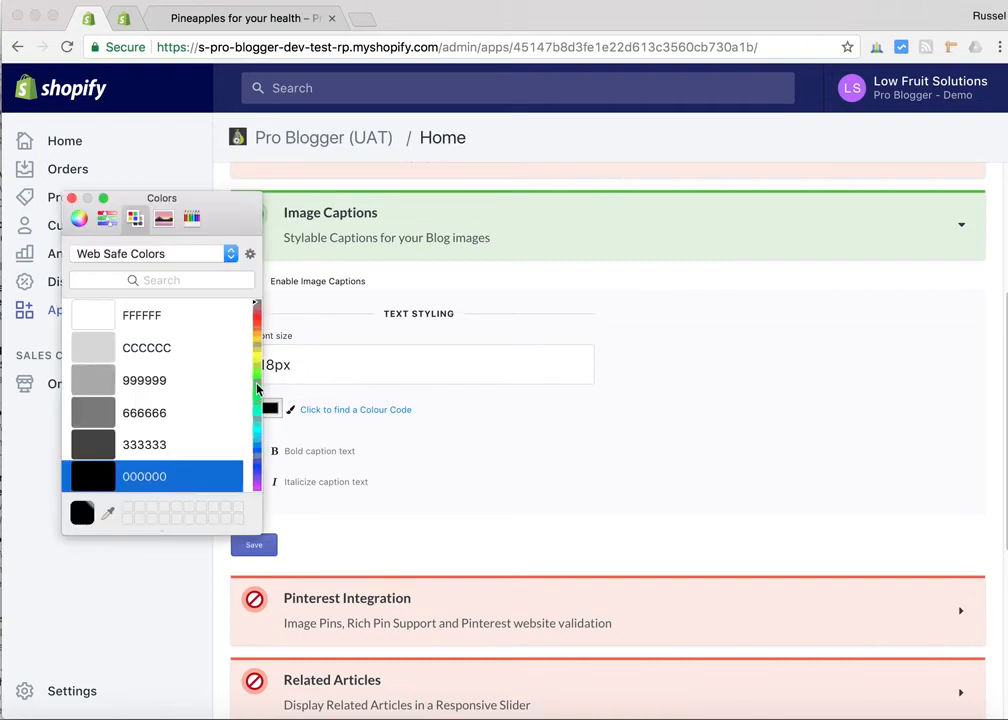
{"action": "left_click", "coordinate": [257, 388]}
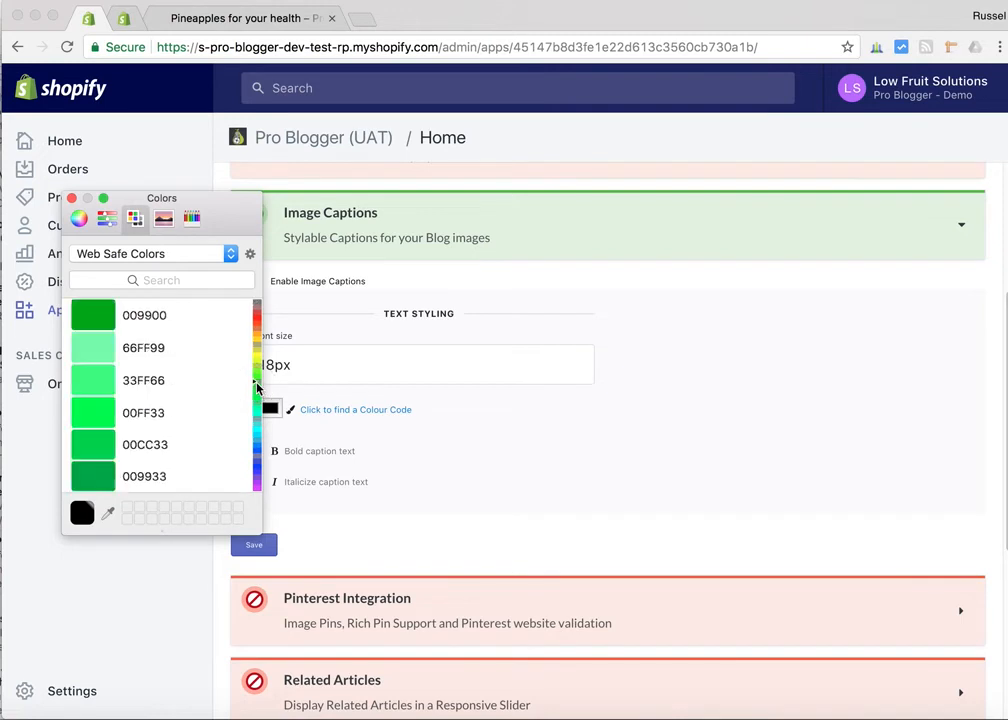
{"action": "left_click", "coordinate": [98, 320]}
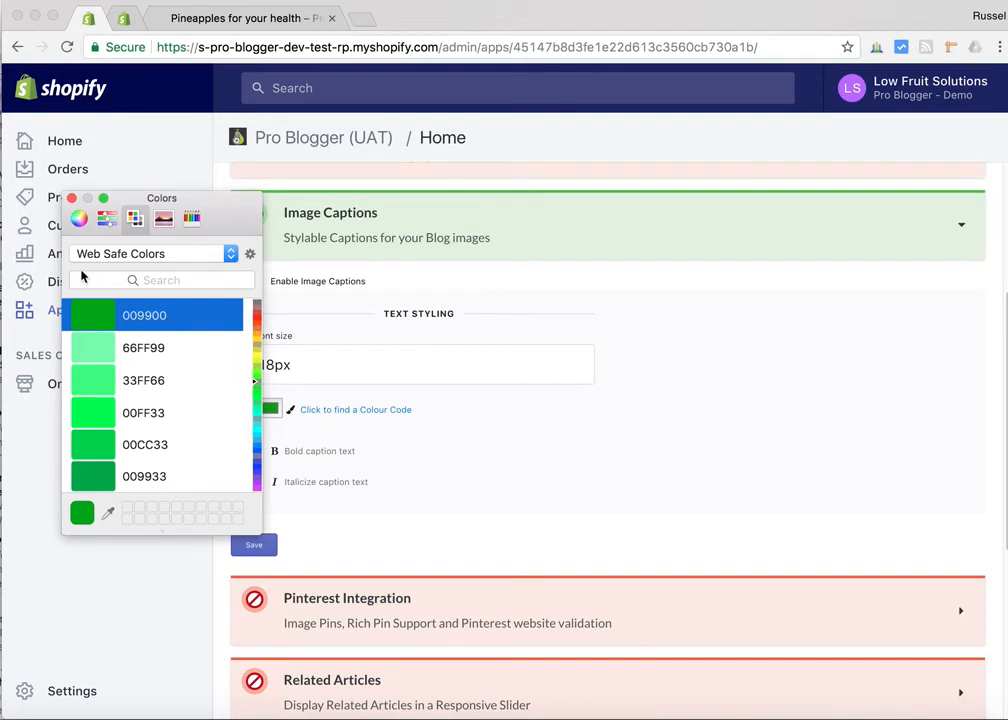
{"action": "left_click", "coordinate": [79, 219]}
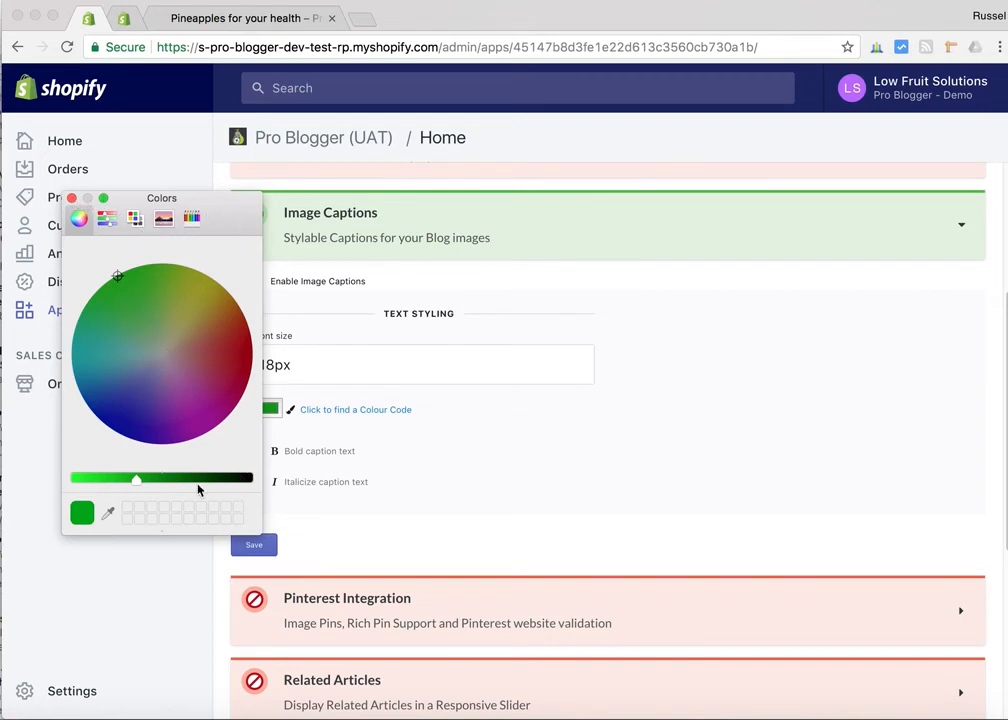
{"action": "left_click", "coordinate": [72, 198]}
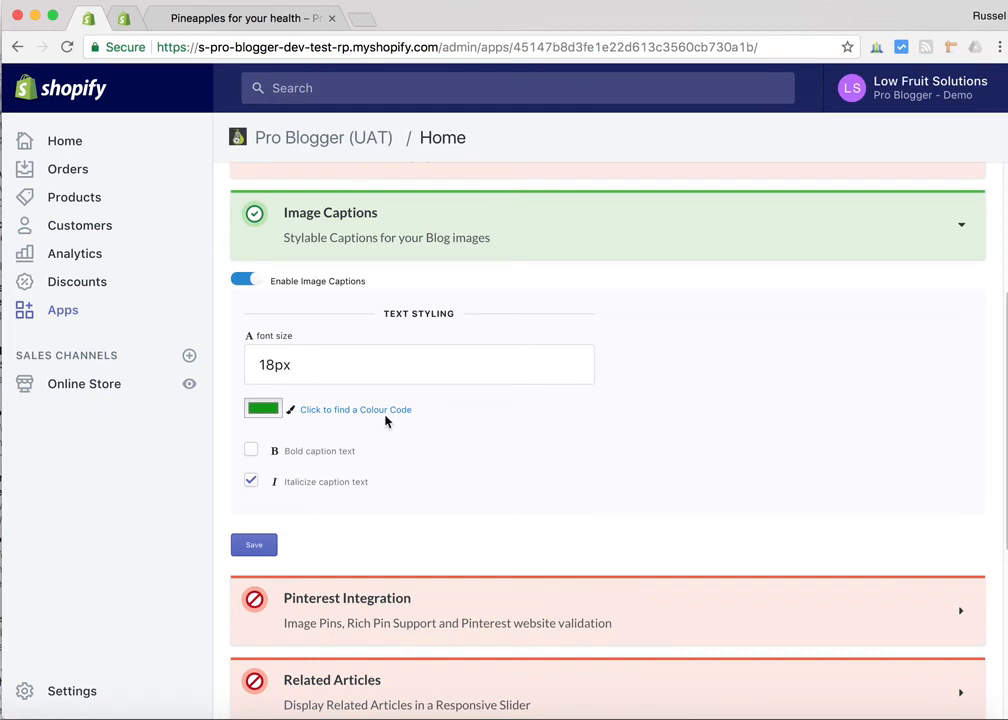
- Enable bold caption text, disable italic caption text, and save the Image Captions settings
{"action": "left_click", "coordinate": [251, 451]}
{"action": "left_click", "coordinate": [250, 482]}
{"action": "left_click", "coordinate": [255, 546]}
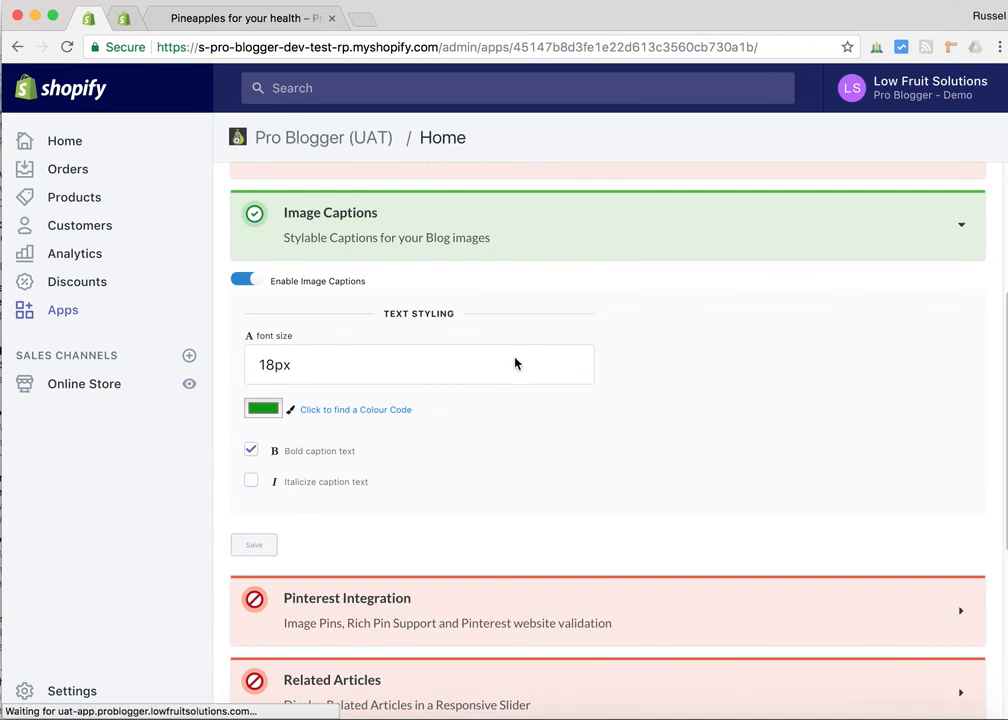
- Reload the published pineapple article and check the new caption styling under both images
{"action": "left_click", "coordinate": [225, 19]}
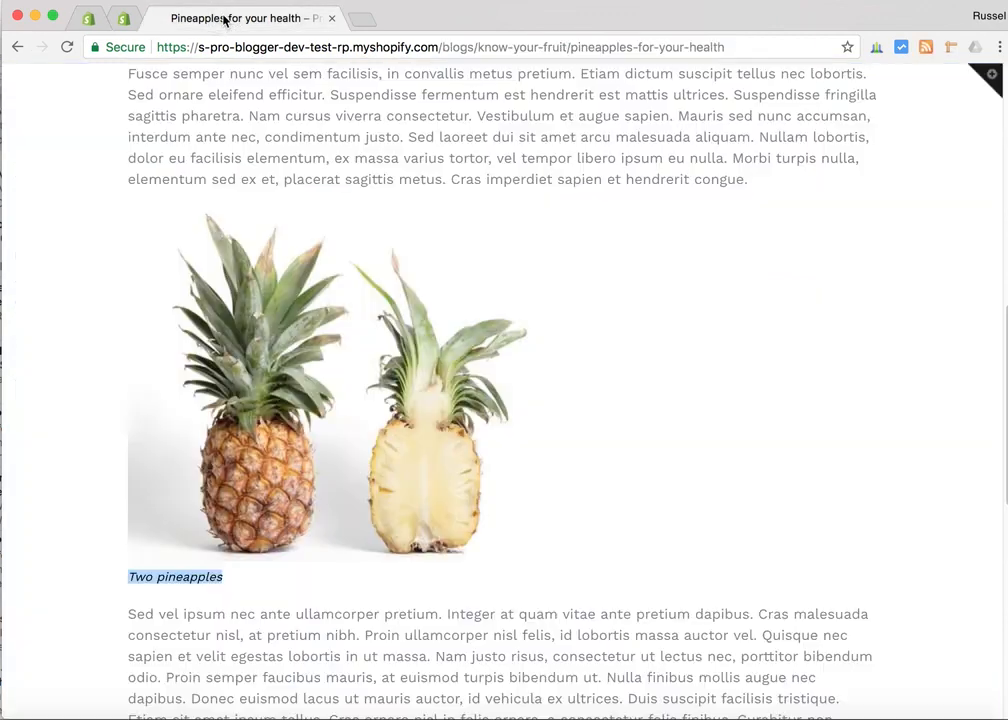
{"action": "left_click", "coordinate": [66, 48]}
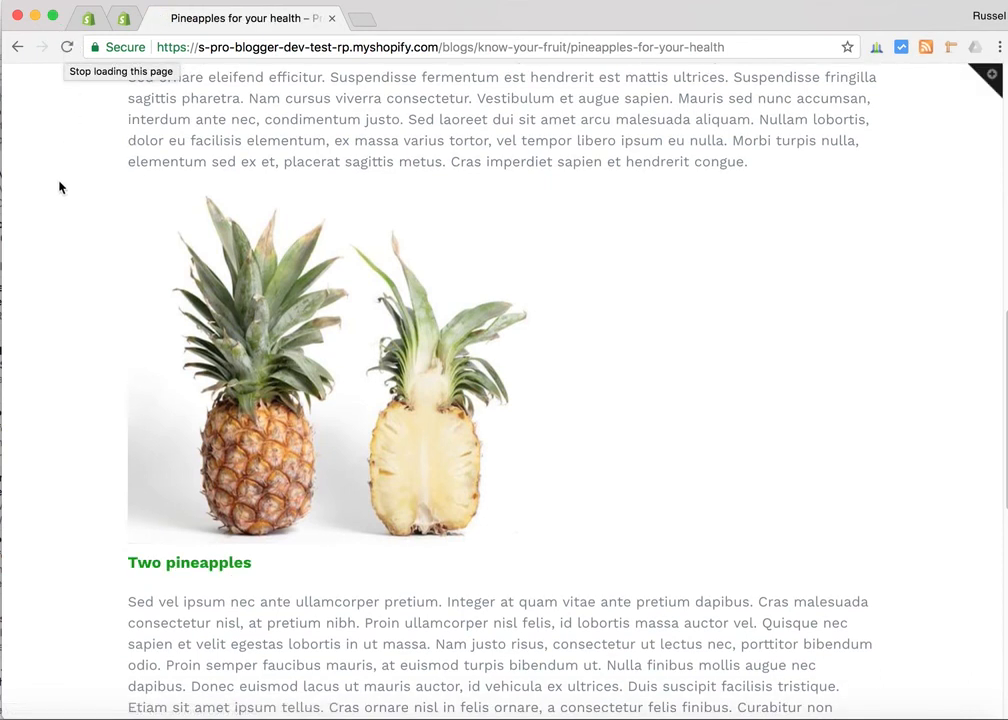
{"action": "scroll", "coordinate": [58, 182], "scroll_direction": "down", "scroll_amount": 5}
{"action": "scroll", "coordinate": [59, 187], "scroll_direction": "up", "scroll_amount": 10}
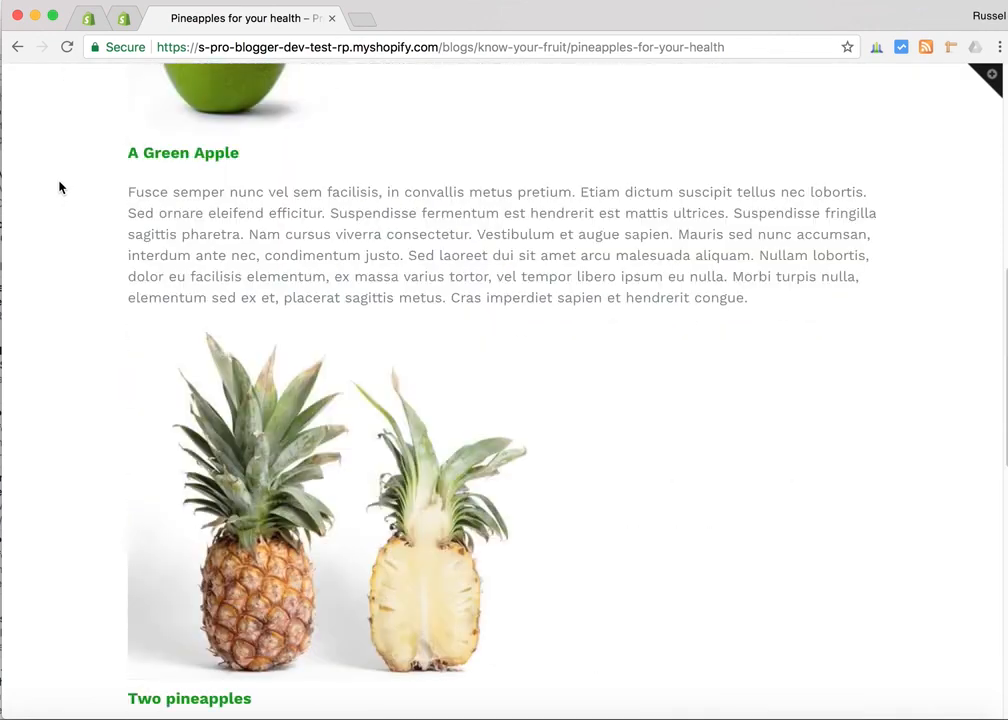